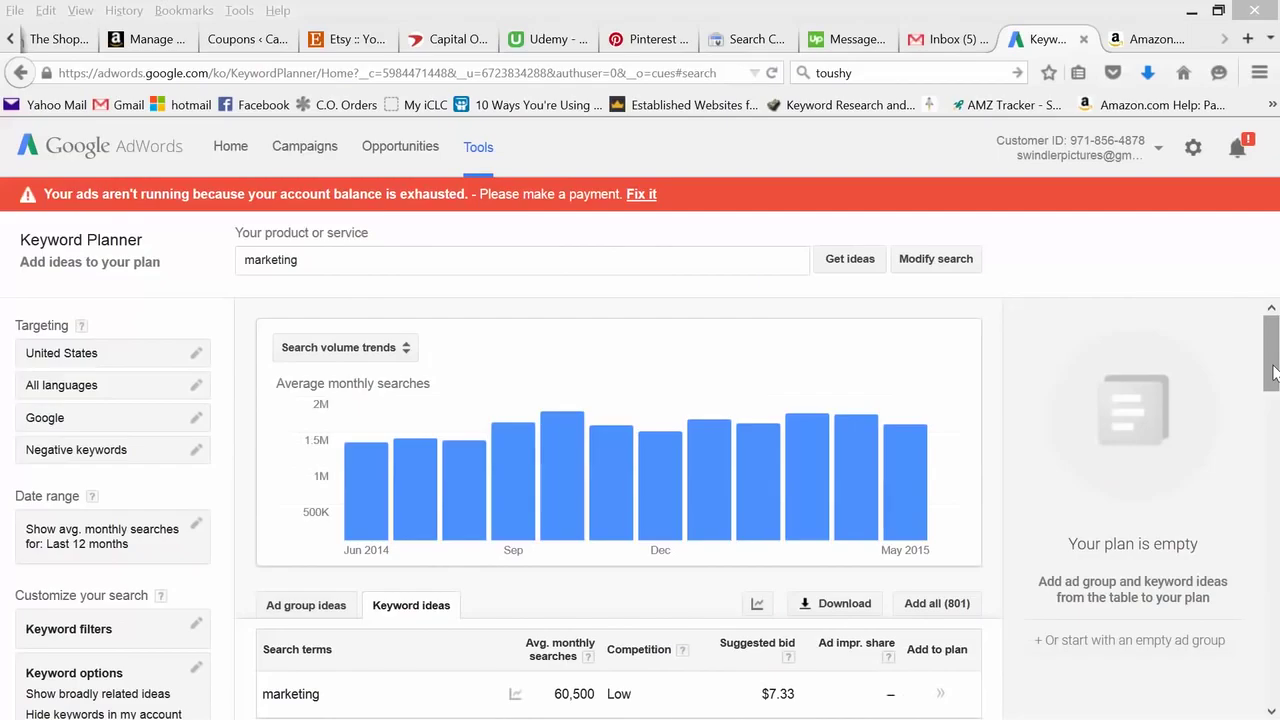
pyautogui.click(320, 258)
pyautogui.scroll(-4, 1274, 397)
pyautogui.scroll(-2, 1274, 397)
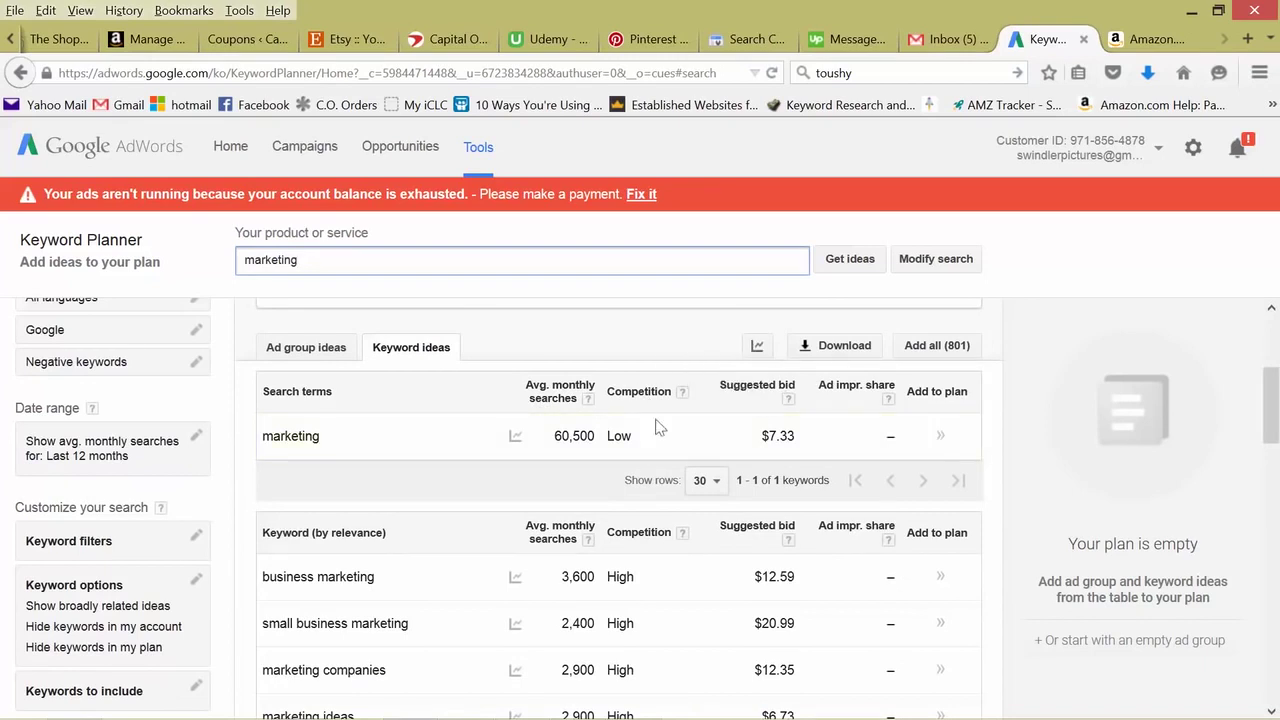
pyautogui.click(682, 393)
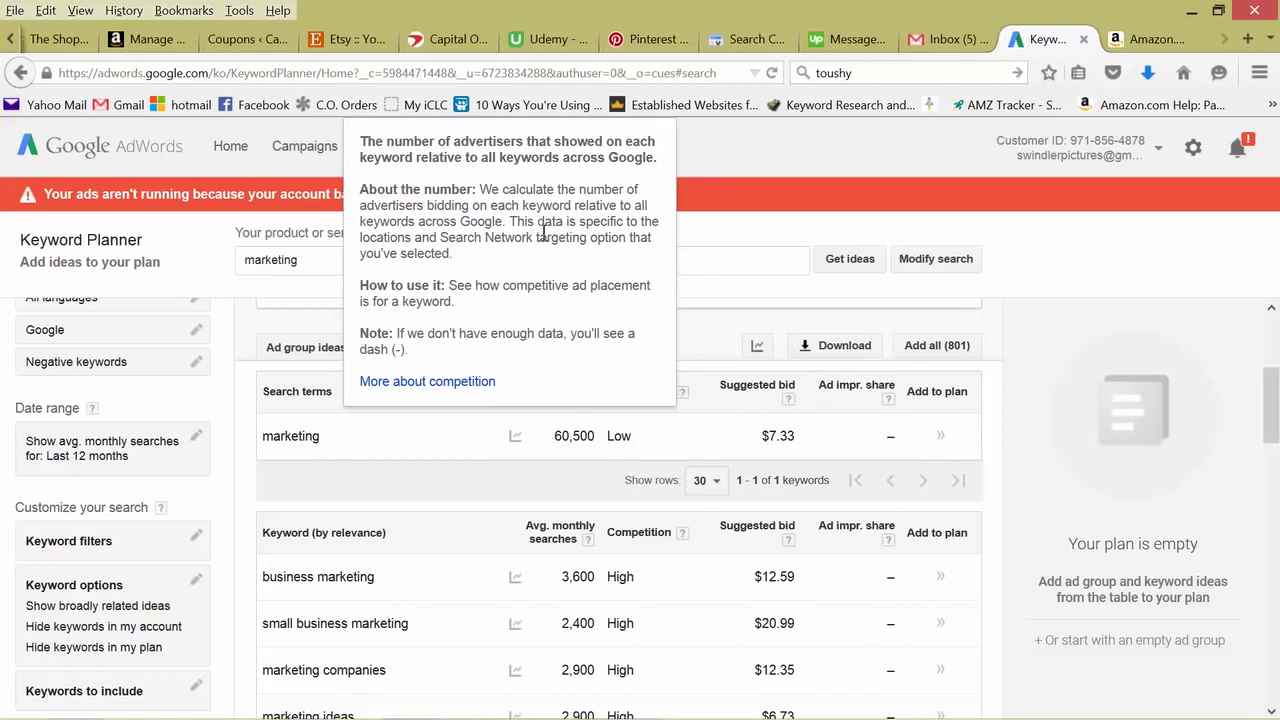
pyautogui.click(664, 440)
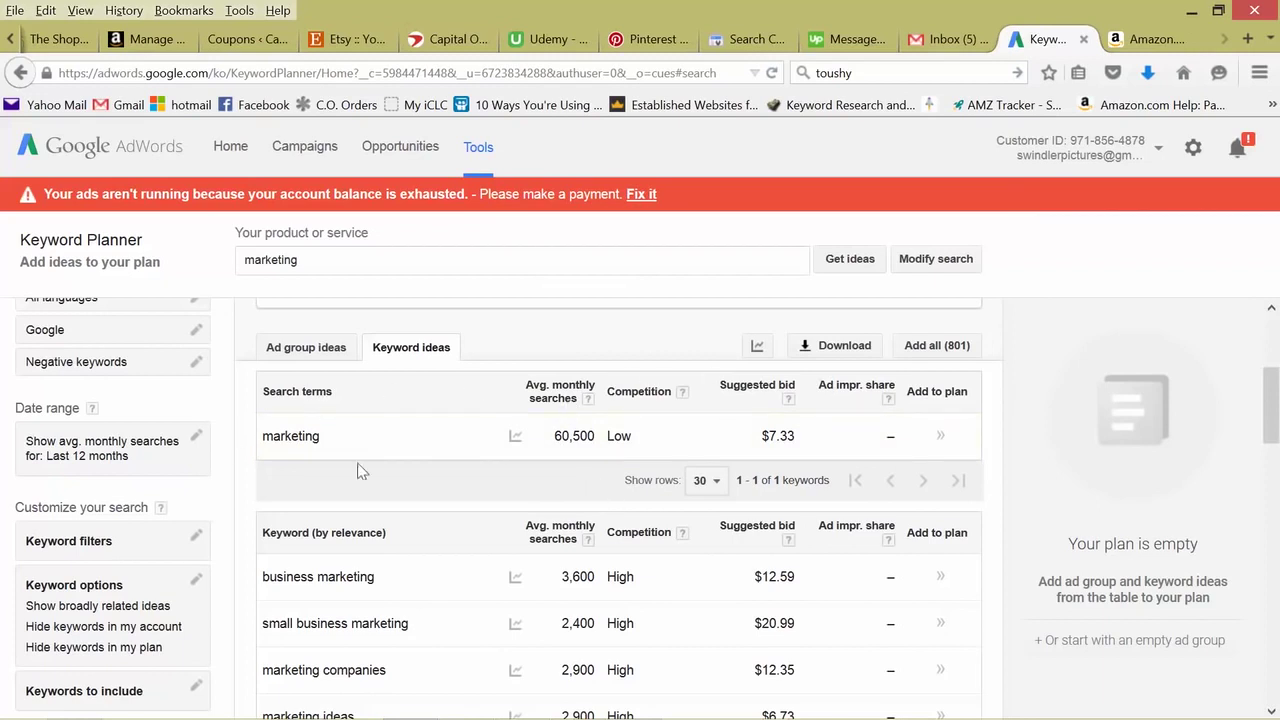
pyautogui.moveTo(515, 436)
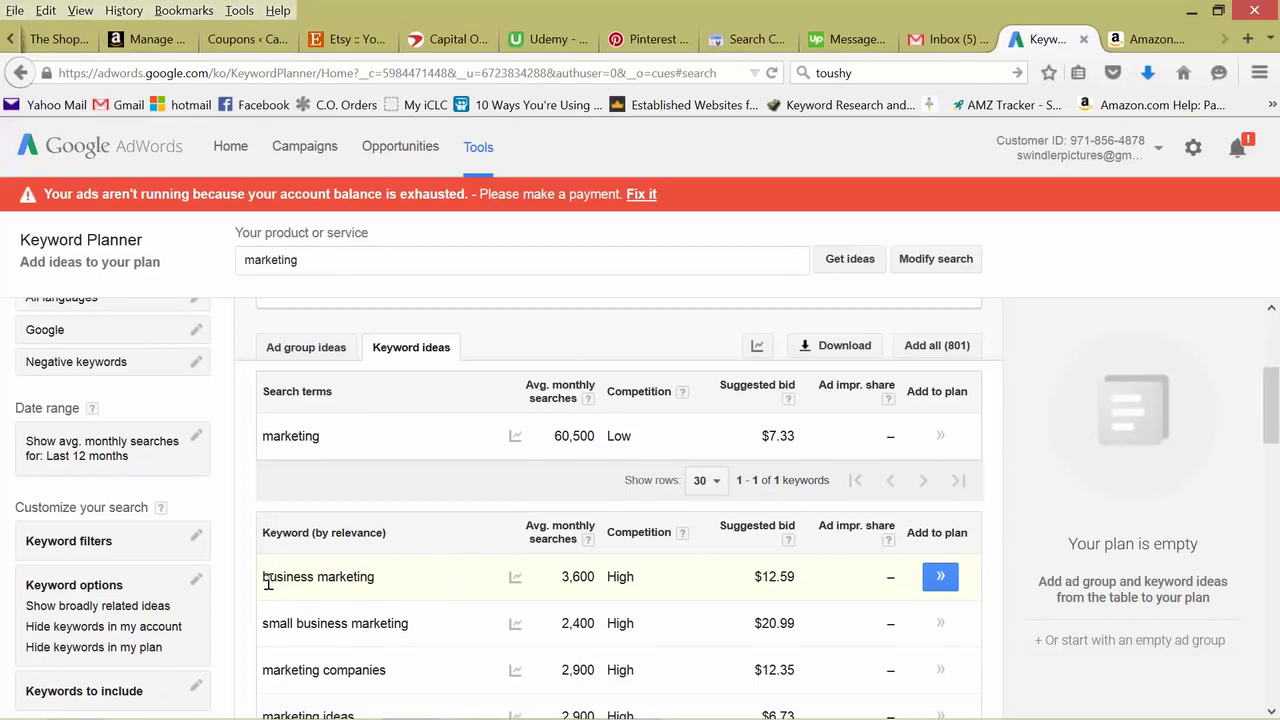
# Sort the facebook marketing keyword ideas by Avg. monthly searches, highest first.
pyautogui.moveTo(577, 572)
pyautogui.moveTo(683, 542)
pyautogui.click(566, 537)
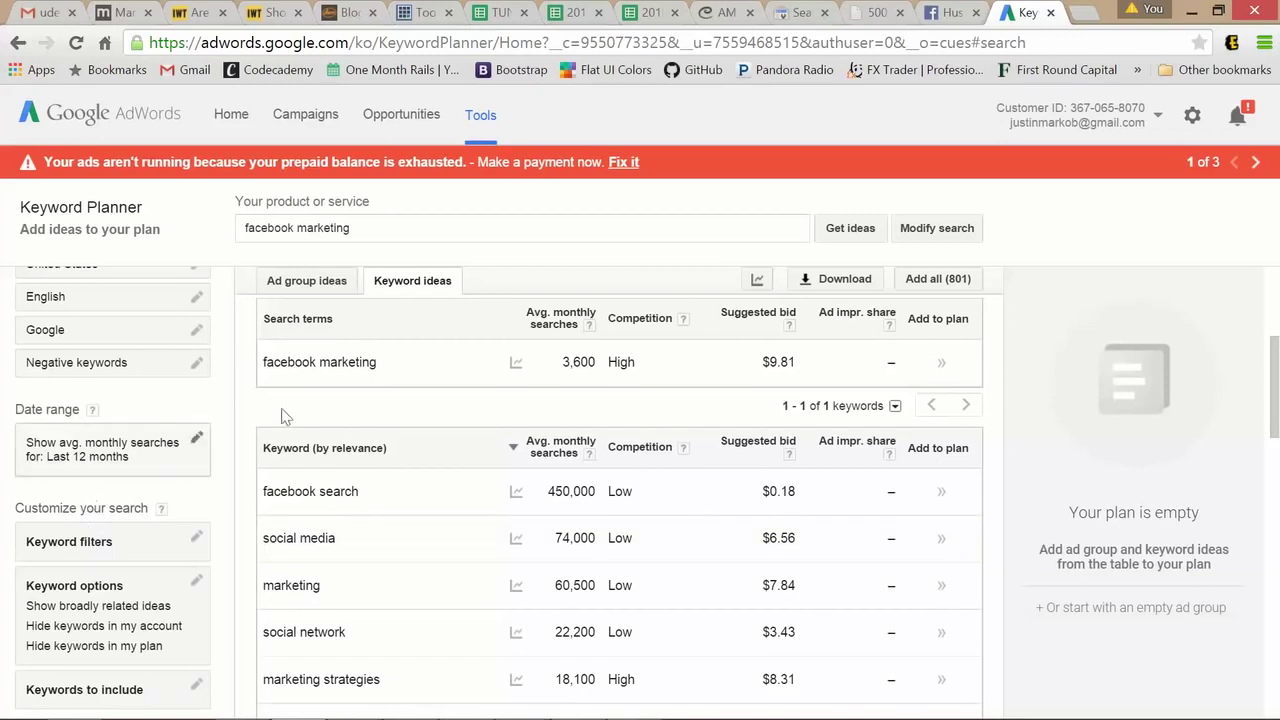
pyautogui.scroll(3, 240, 425)
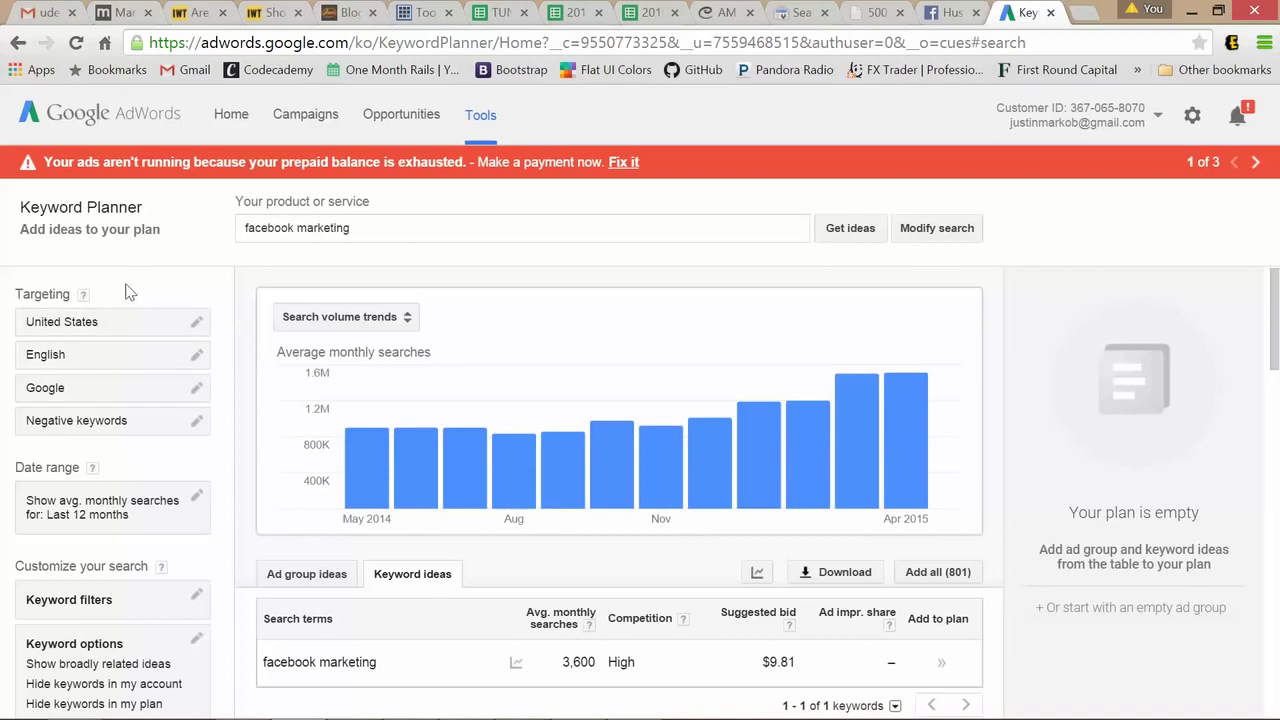
pyautogui.click(193, 330)
pyautogui.click(127, 394)
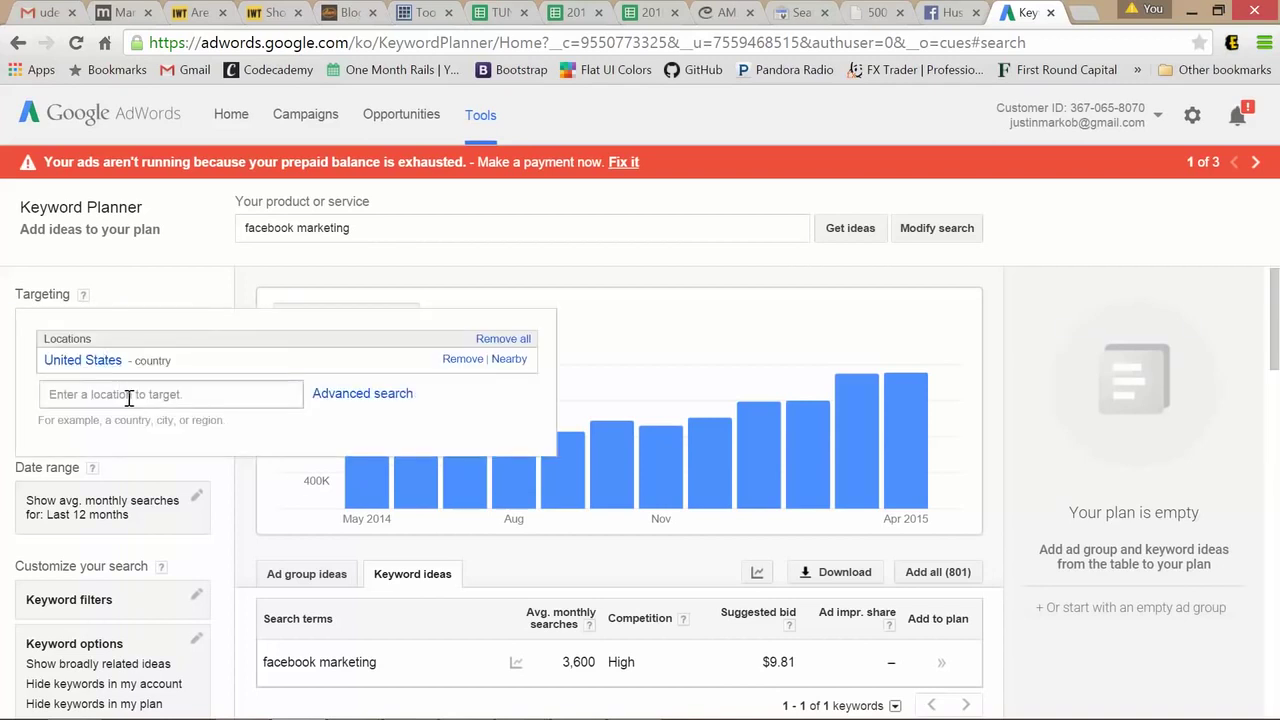
pyautogui.click(125, 296)
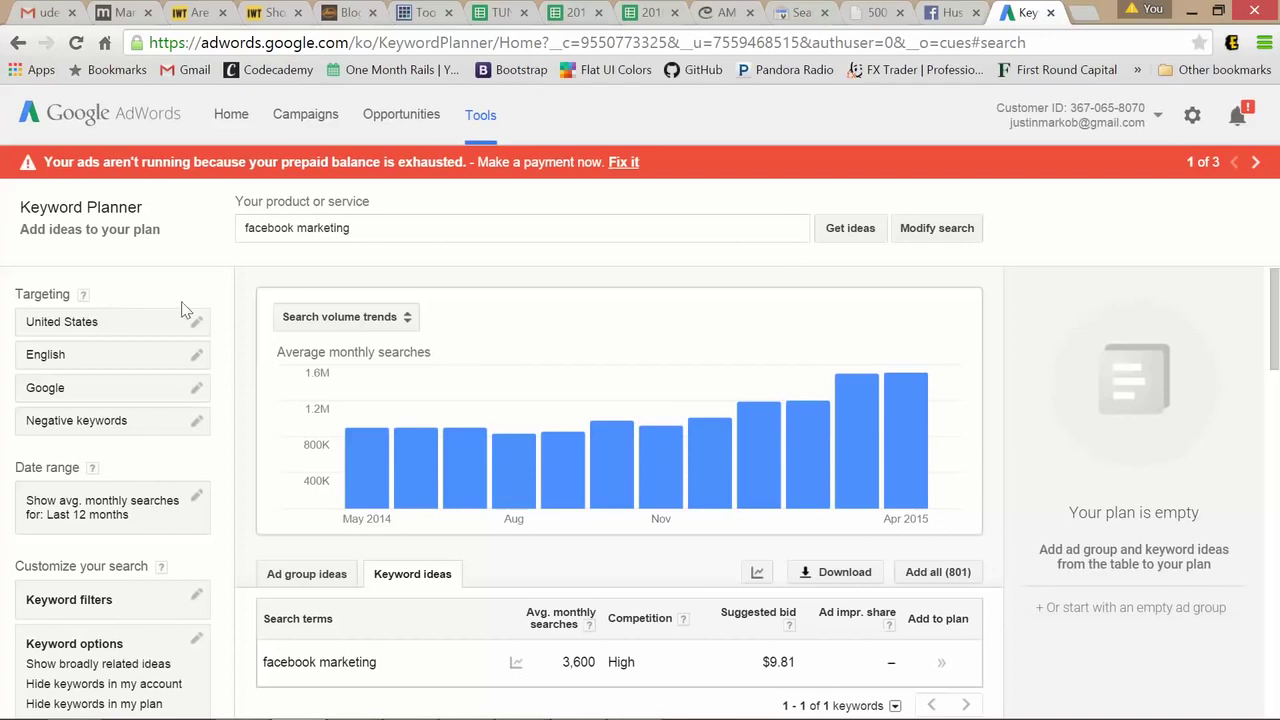
pyautogui.click(132, 329)
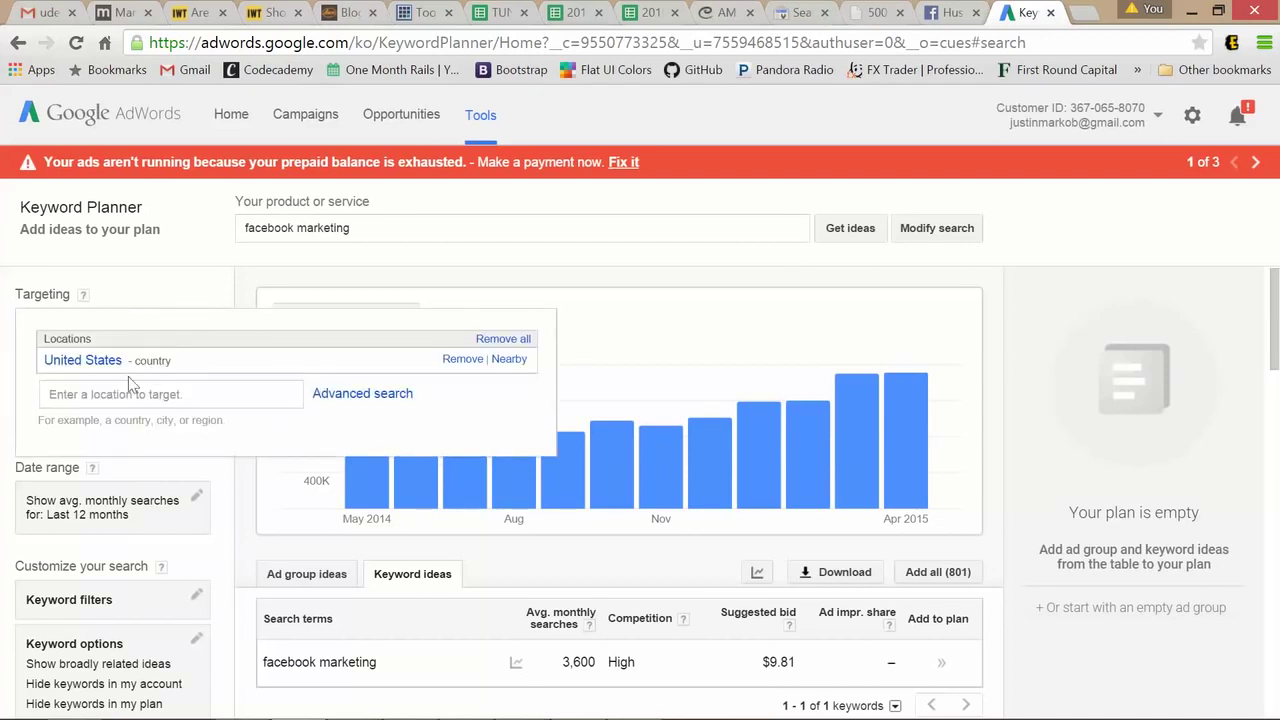
pyautogui.scroll(-1, 130, 400)
pyautogui.click(122, 418)
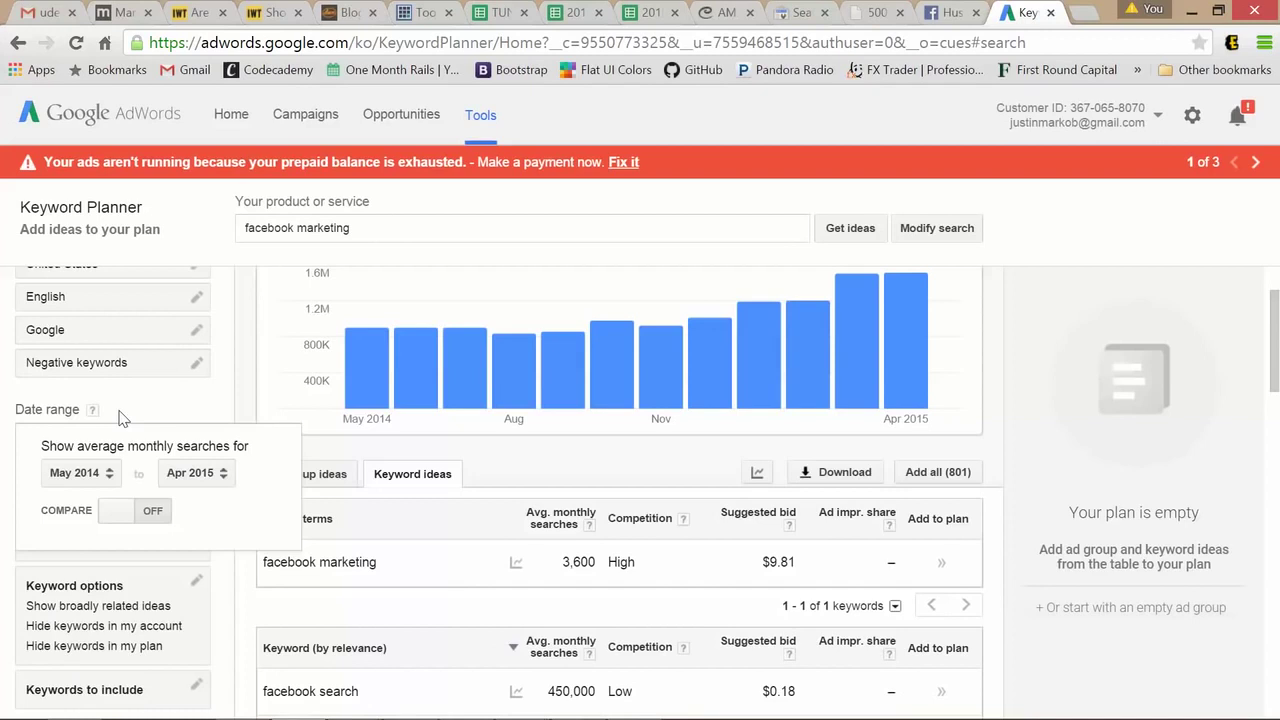
pyautogui.click(118, 418)
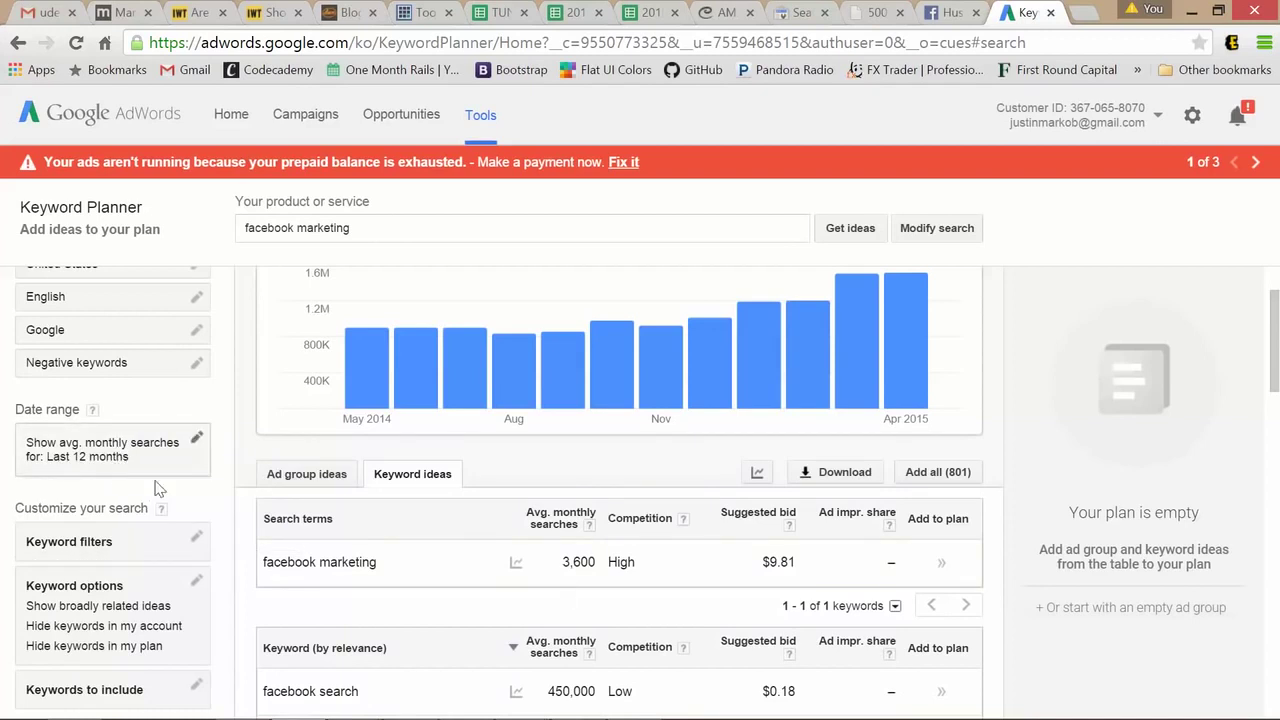
pyautogui.click(112, 476)
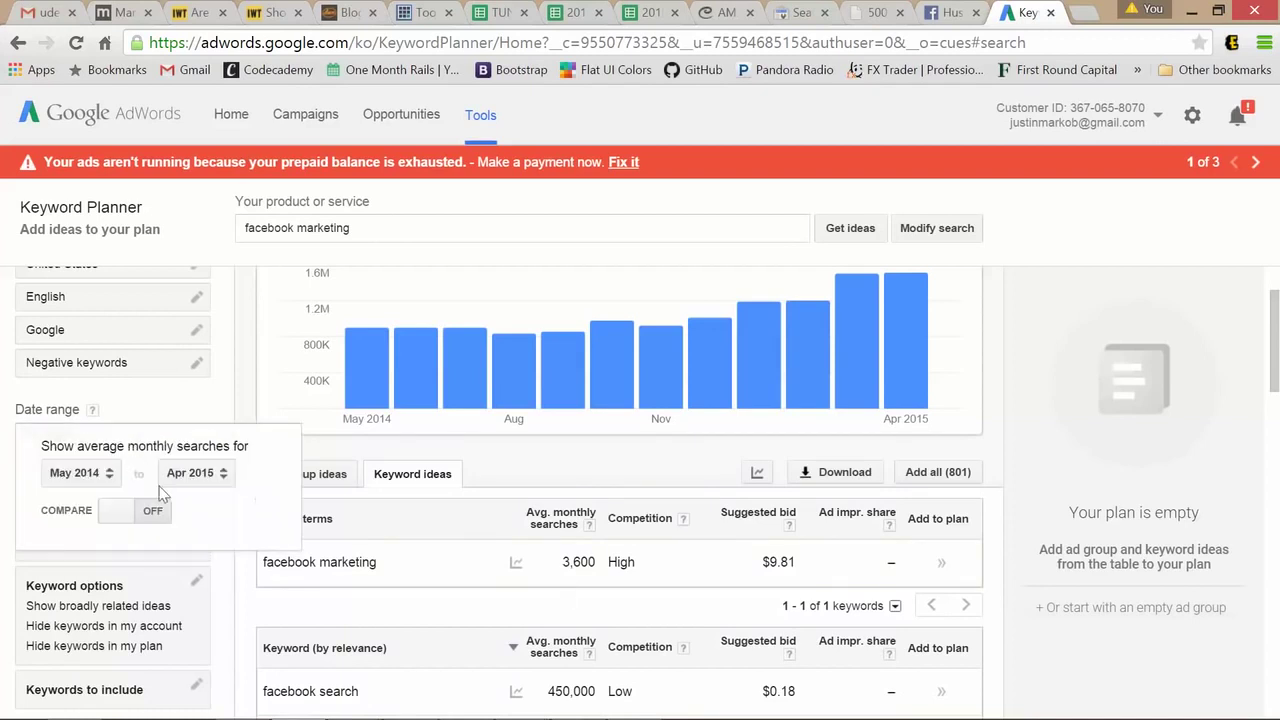
pyautogui.click(143, 407)
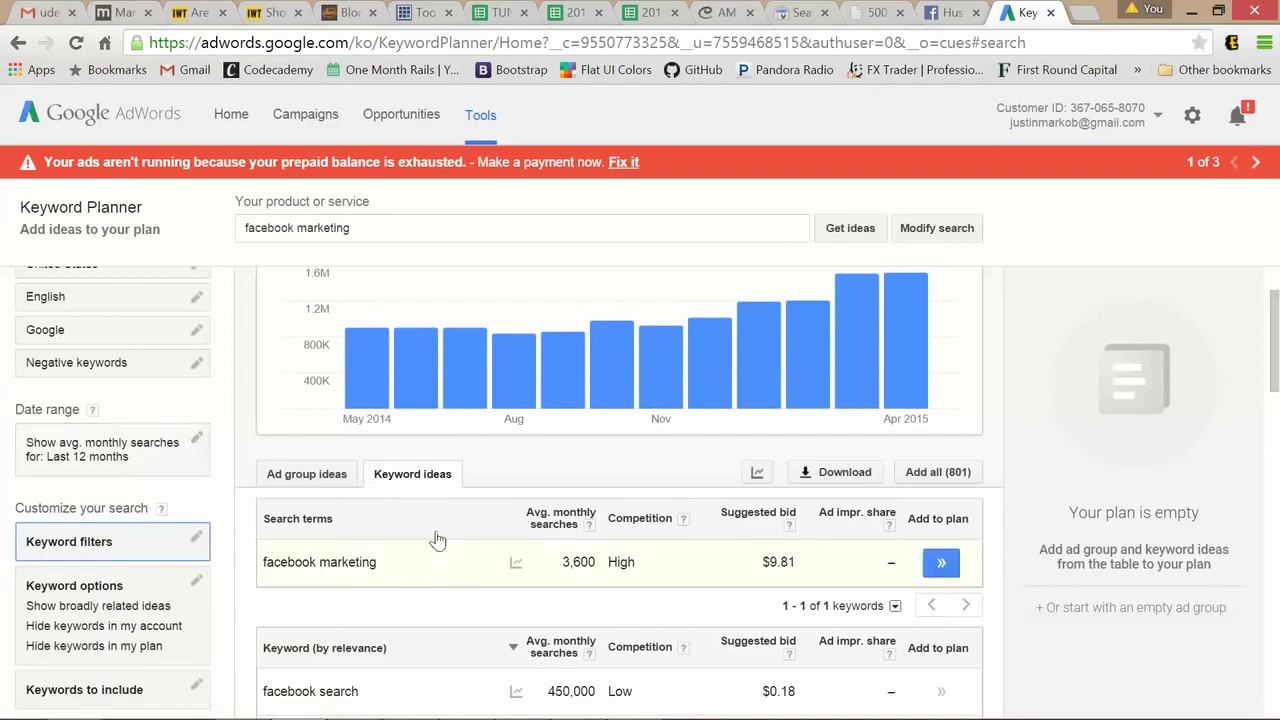
# Scroll back up to the top of the marketing keyword ideas.
pyautogui.scroll(1, 437, 540)
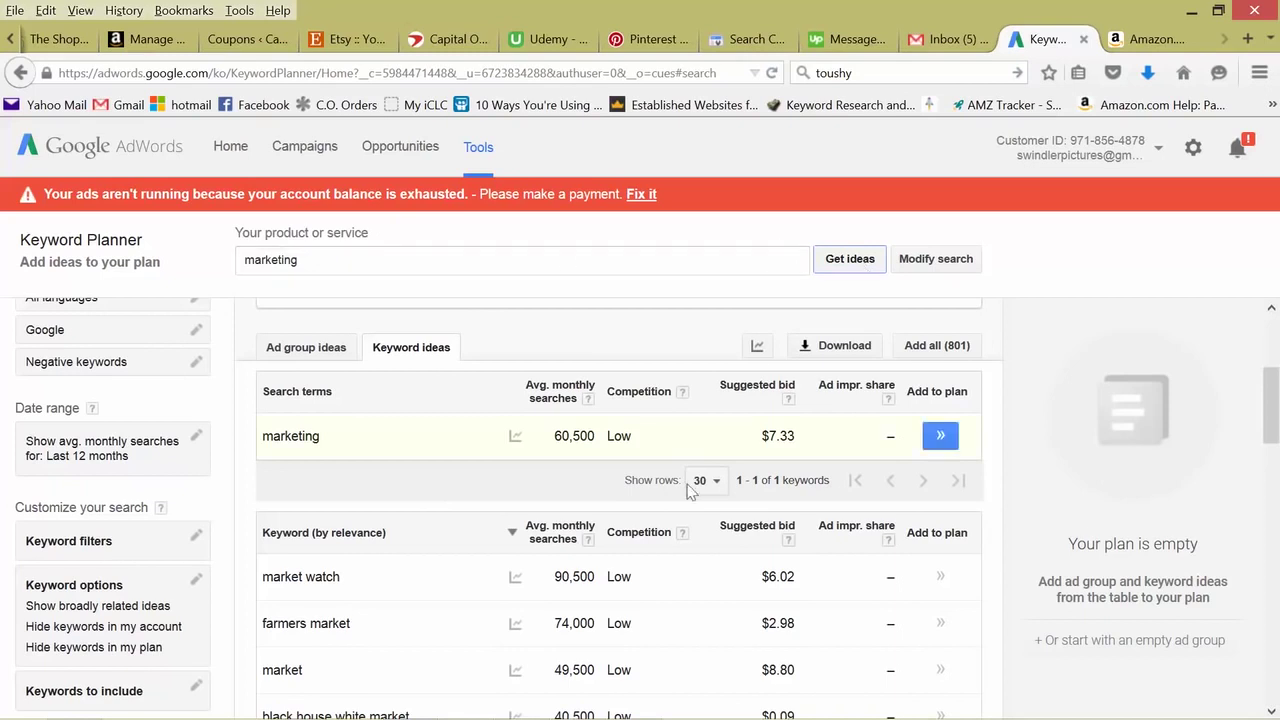
# Re-sort the marketing ideas lowest volume first, then return to the Keyword Planner start page.
pyautogui.click(537, 537)
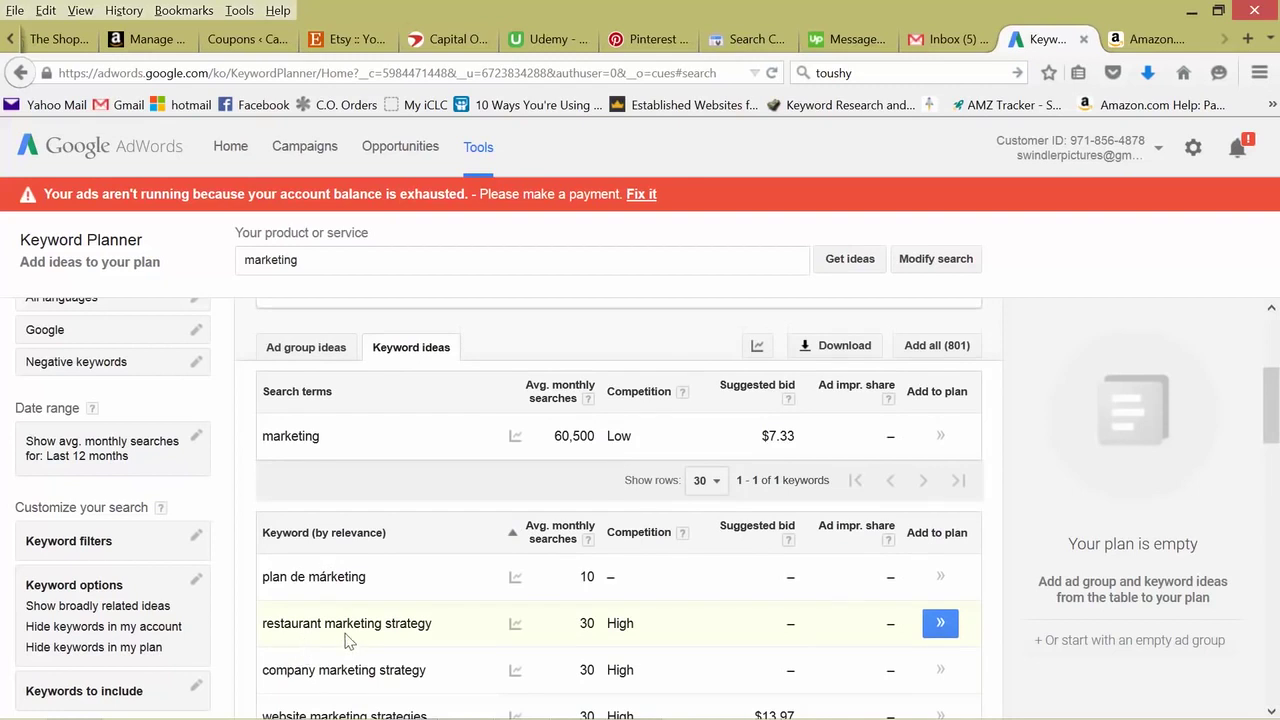
pyautogui.scroll(-2, 300, 633)
pyautogui.scroll(-2, 240, 634)
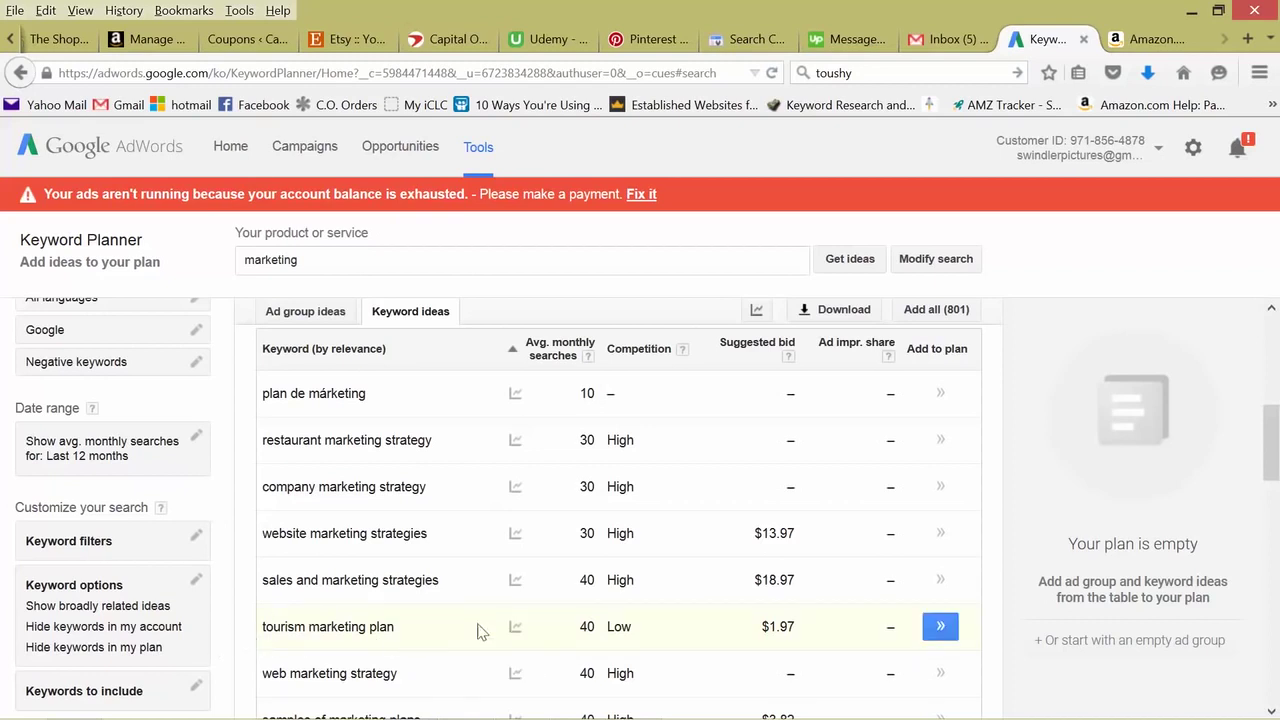
pyautogui.click(490, 148)
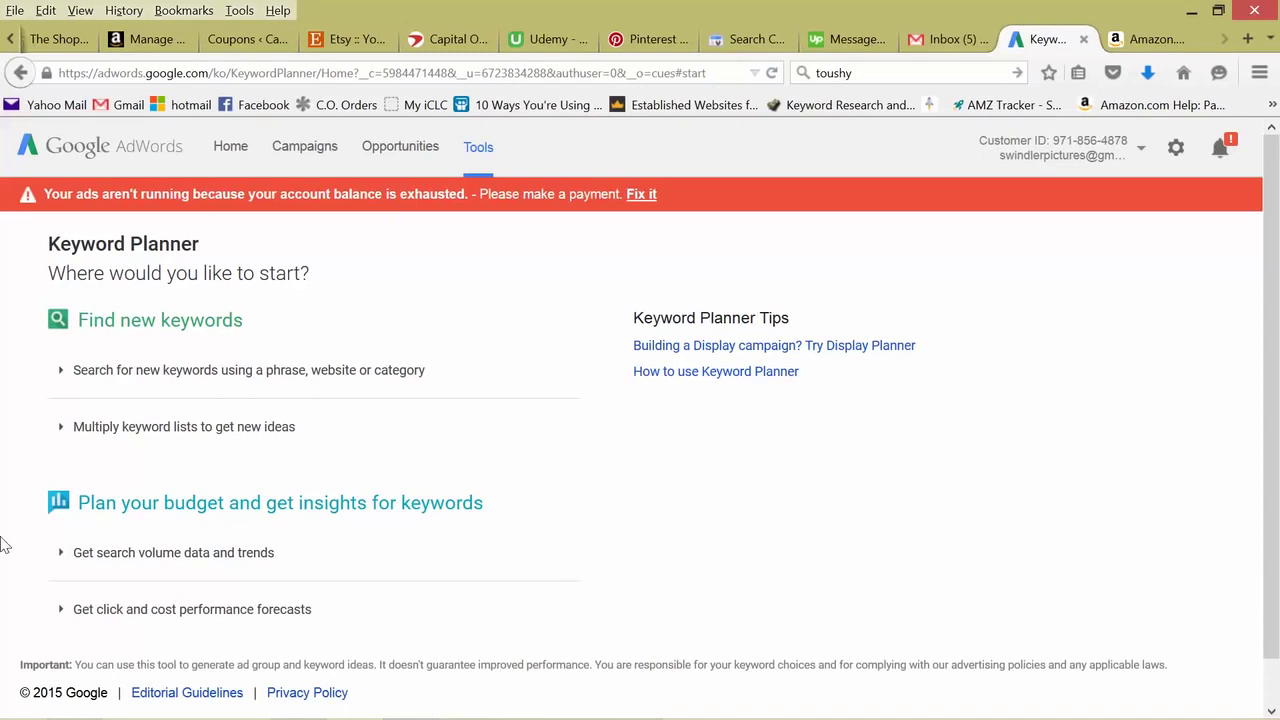
# Get search volume data and trends for 'facebook marketing'.
pyautogui.click(250, 556)
pyautogui.scroll(-2, 229, 543)
pyautogui.click(103, 533)
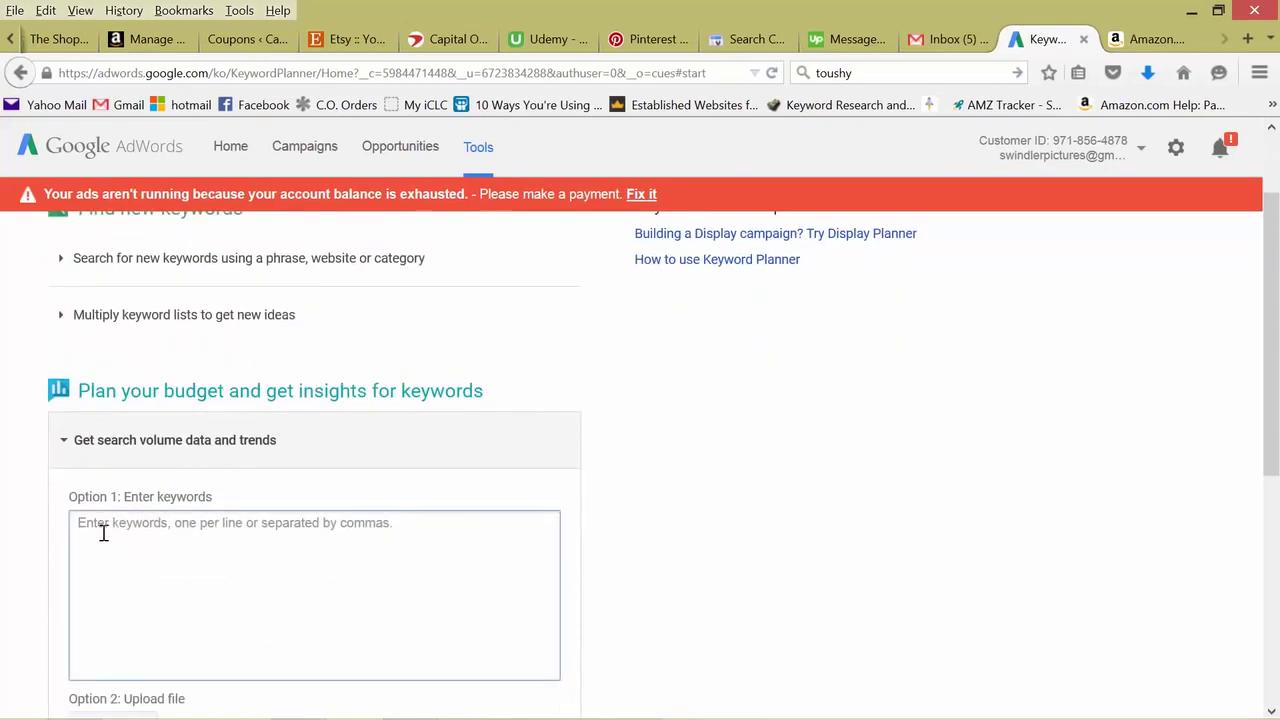
pyautogui.write('facebo')
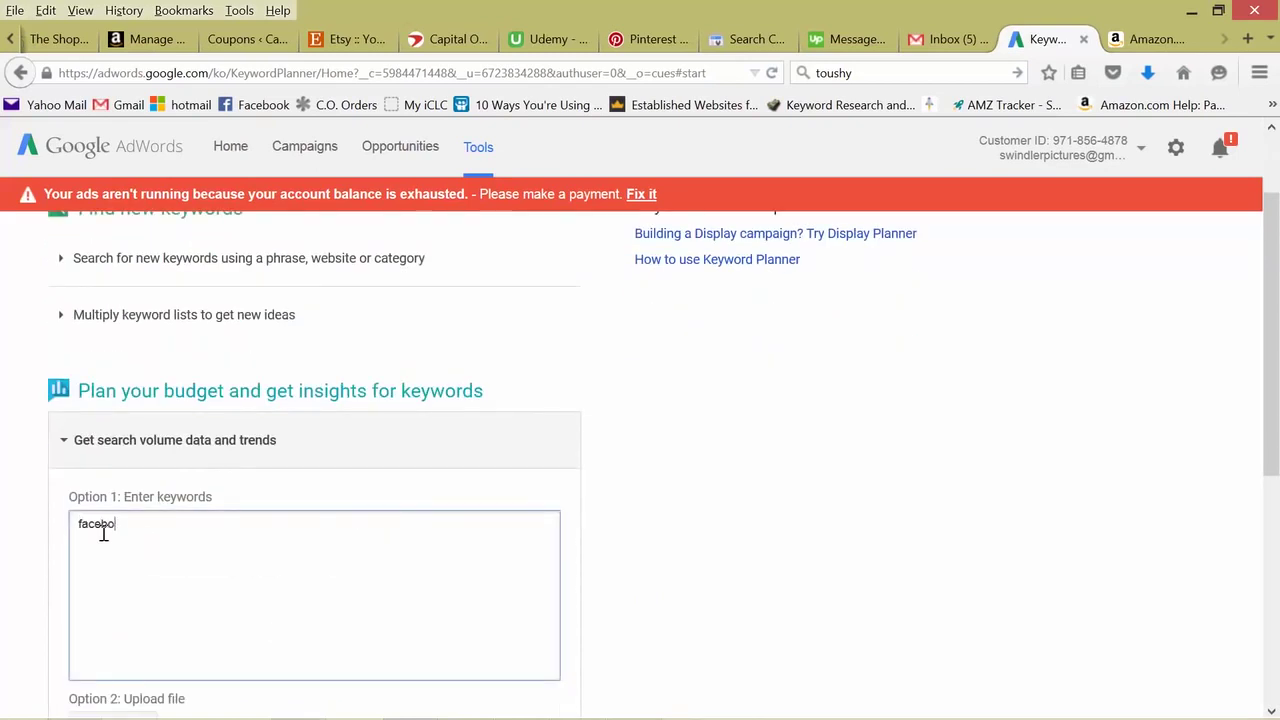
pyautogui.write('ok marketing')
pyautogui.scroll(-5, 11, 483)
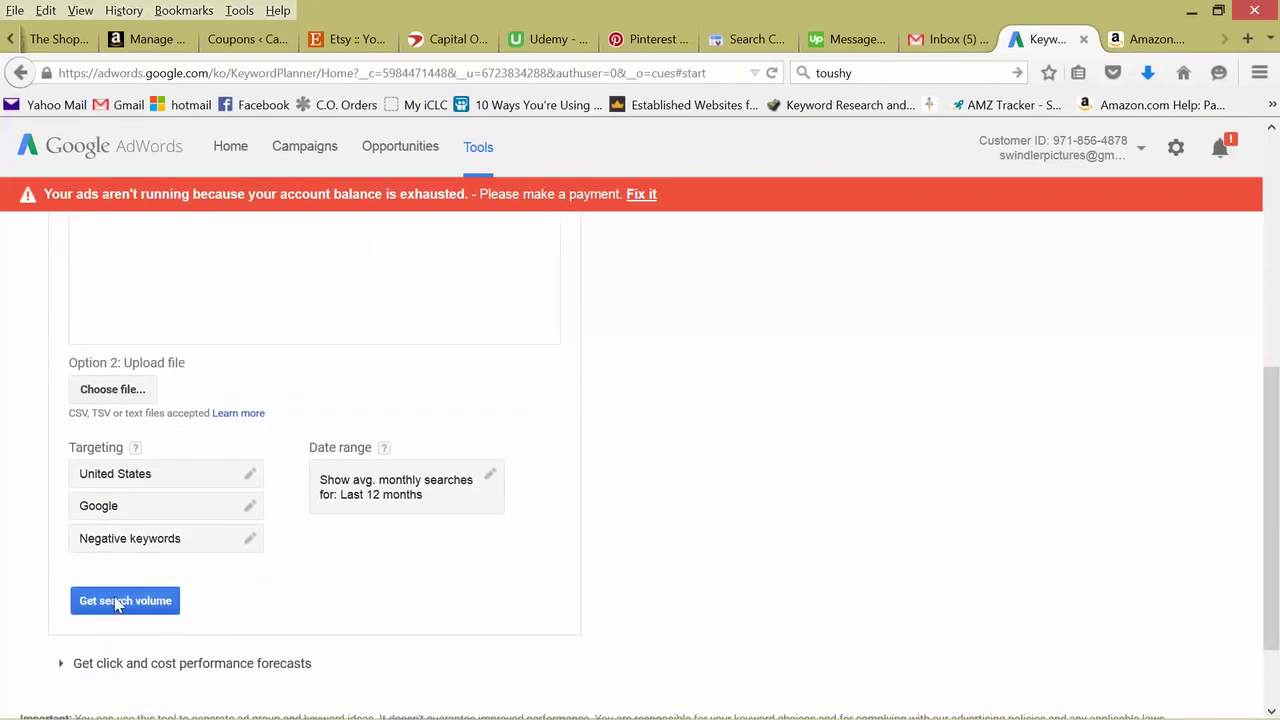
pyautogui.click(117, 603)
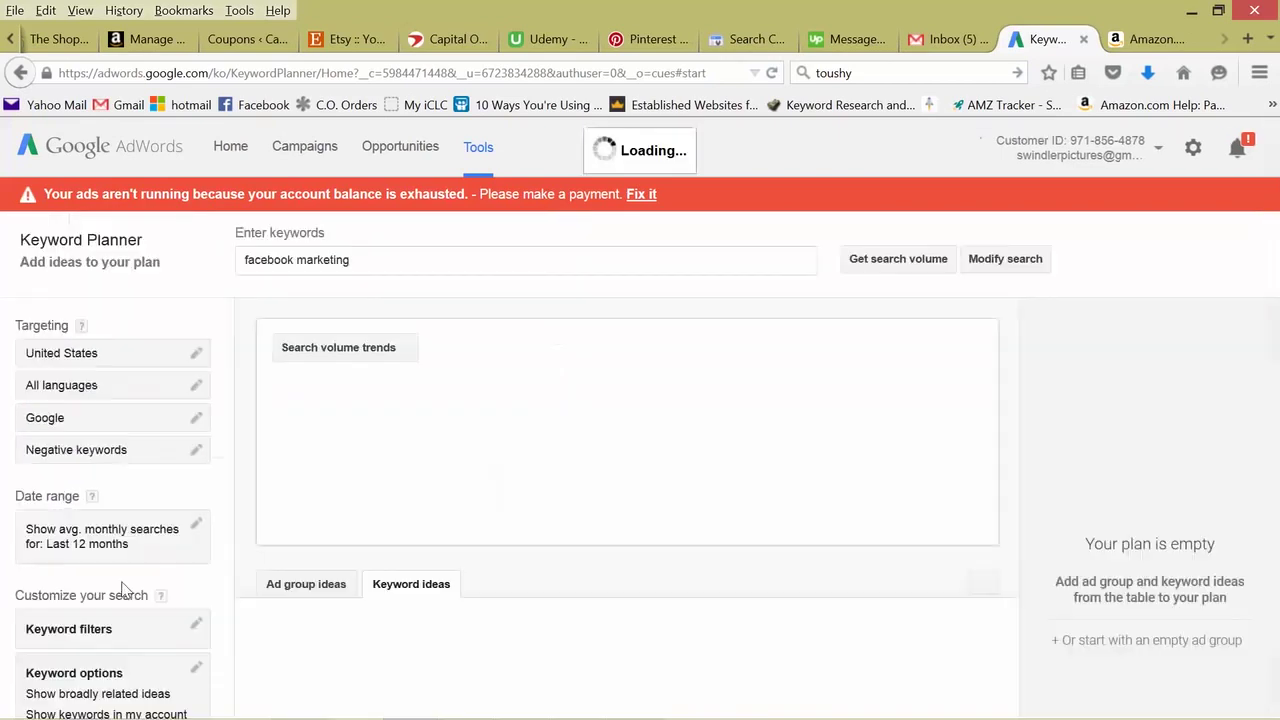
pyautogui.scroll(-2, 571, 391)
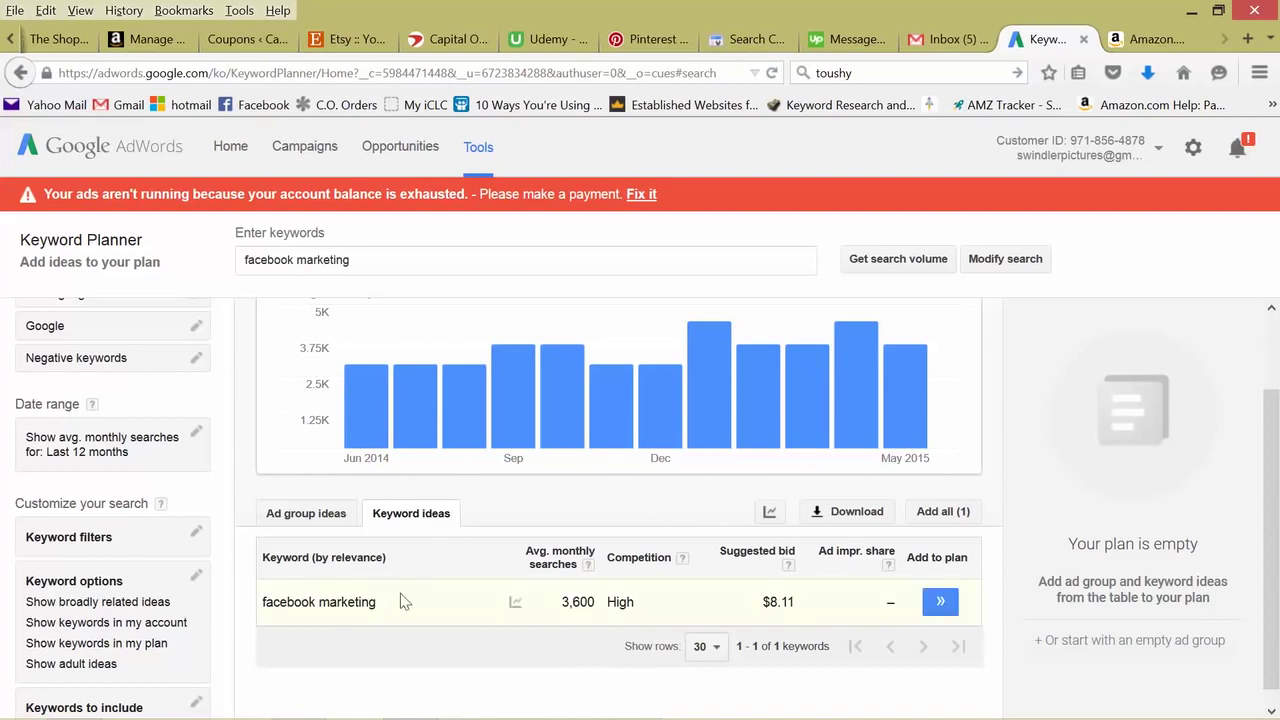
# Add facebook marketing to the plan and adjust the bid range, raising it to about $21.
pyautogui.click(941, 603)
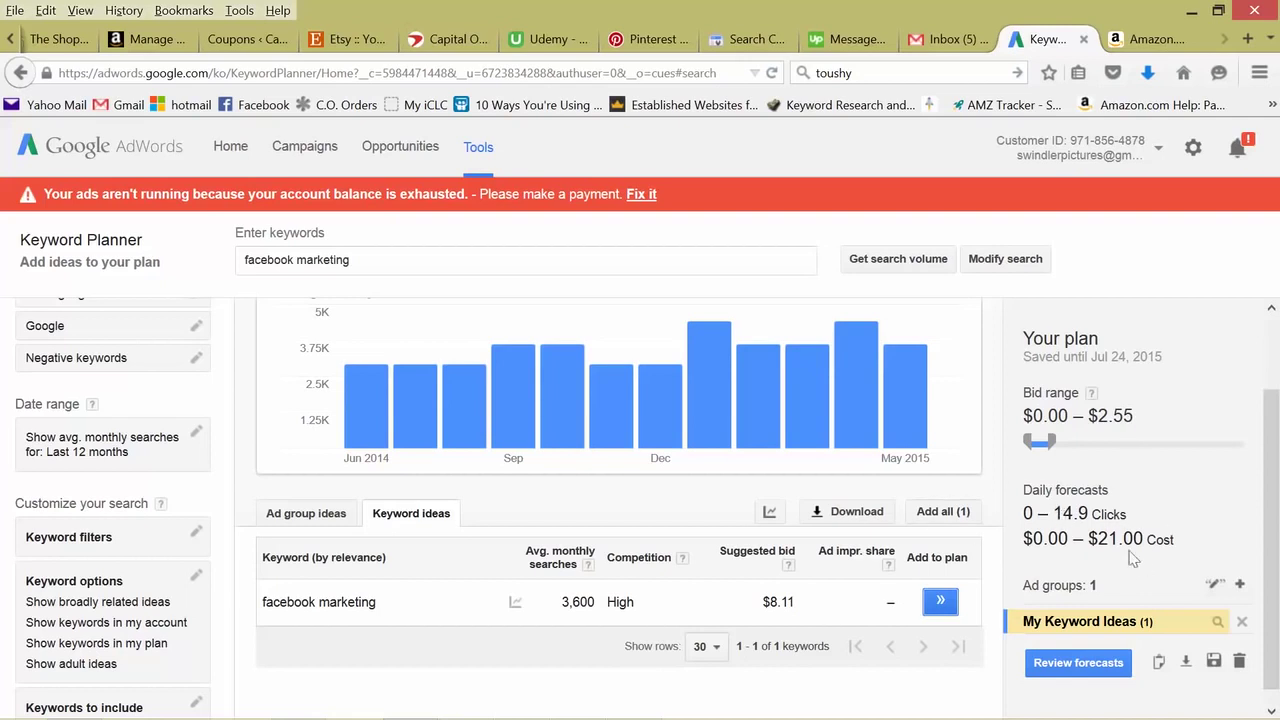
pyautogui.moveTo(1052, 452); pyautogui.dragTo(1038, 450)
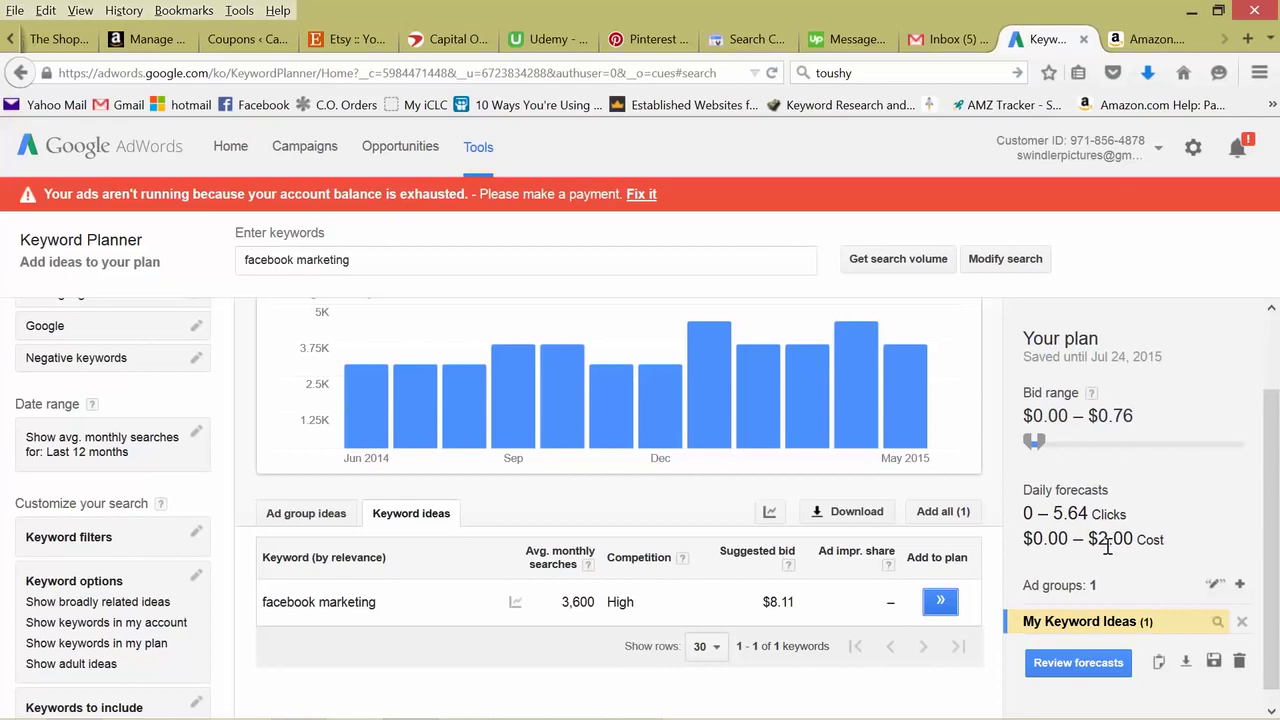
pyautogui.moveTo(1034, 442); pyautogui.dragTo(1250, 448)
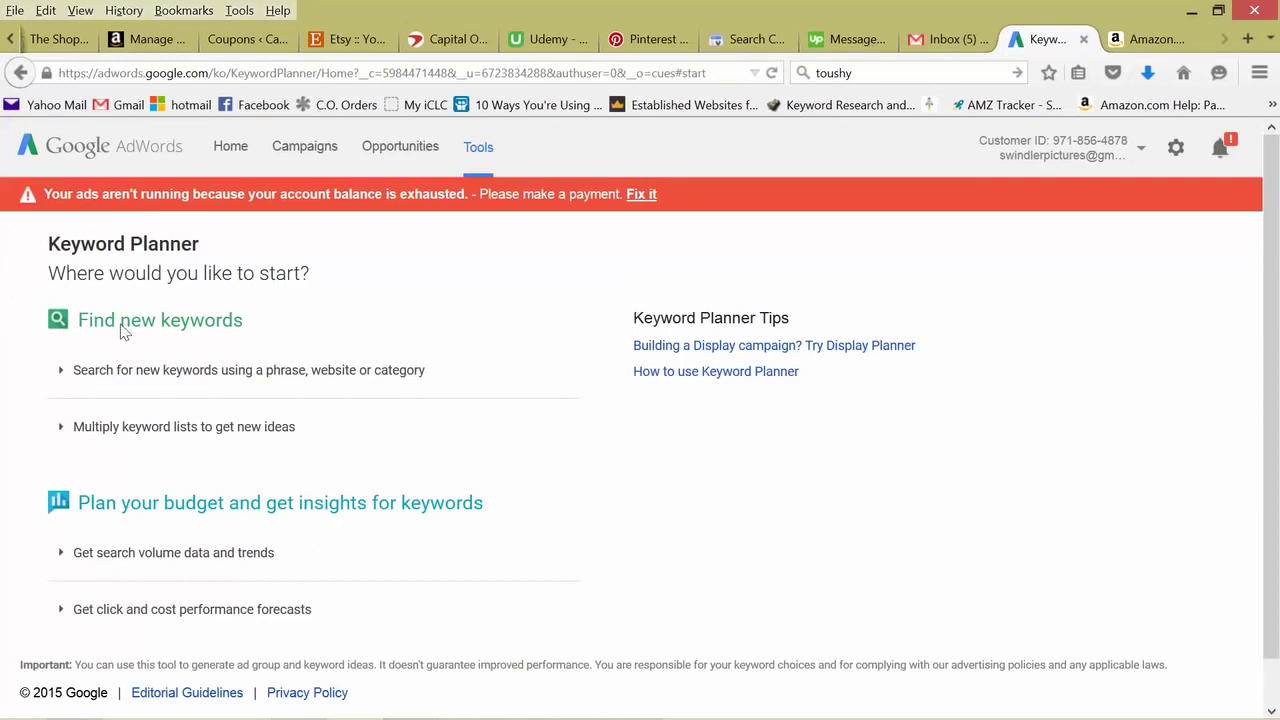
# Enter 'facebook' as the product or service and get new keyword ideas.
pyautogui.click(127, 376)
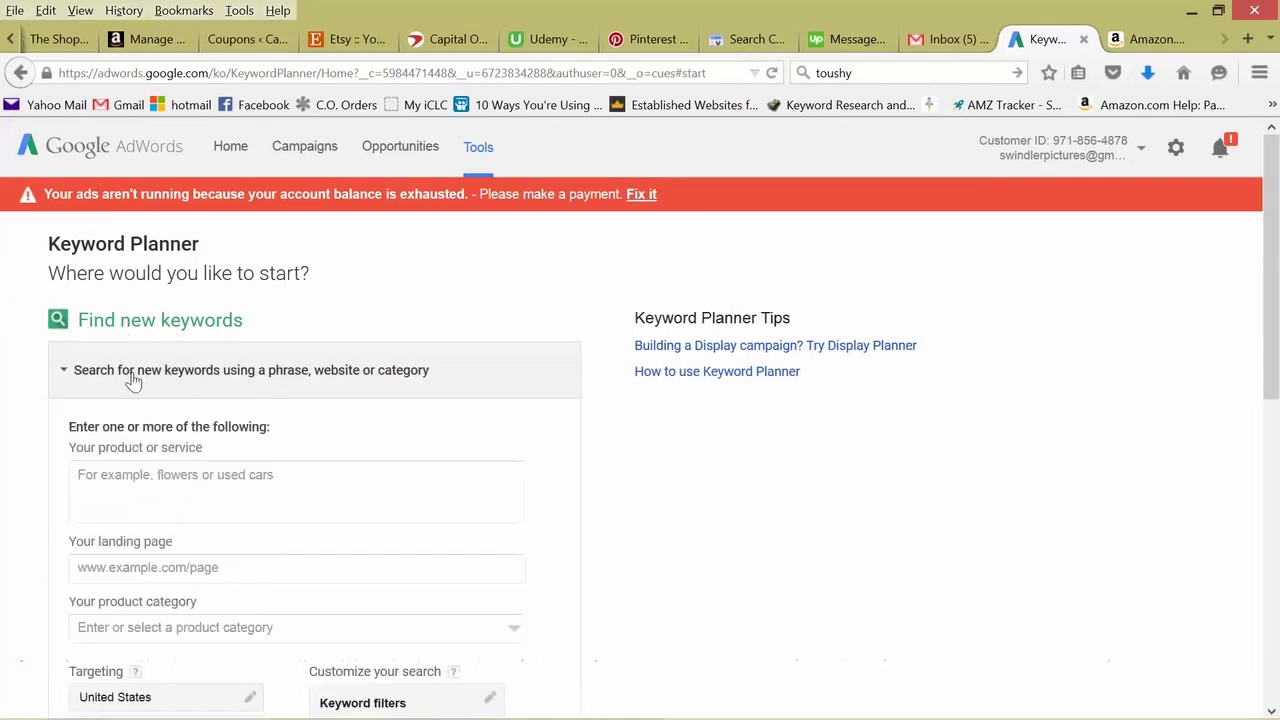
pyautogui.click(123, 477)
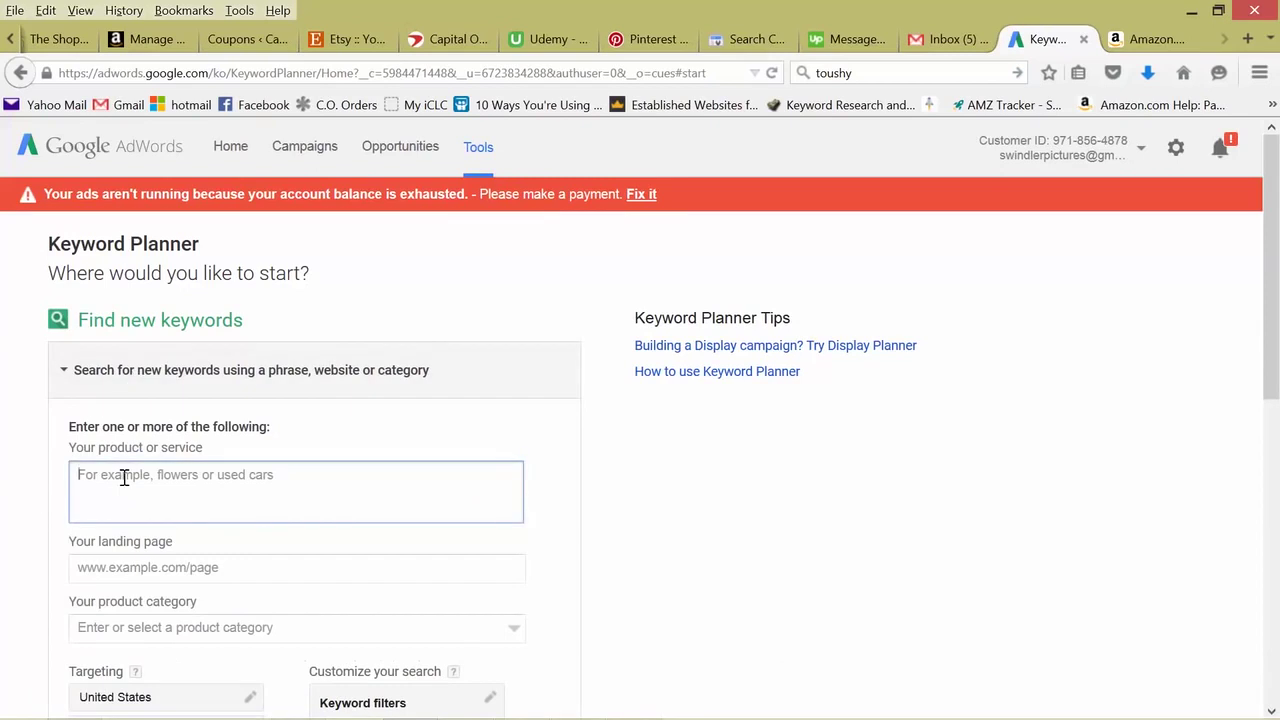
pyautogui.write('facebook marketing')
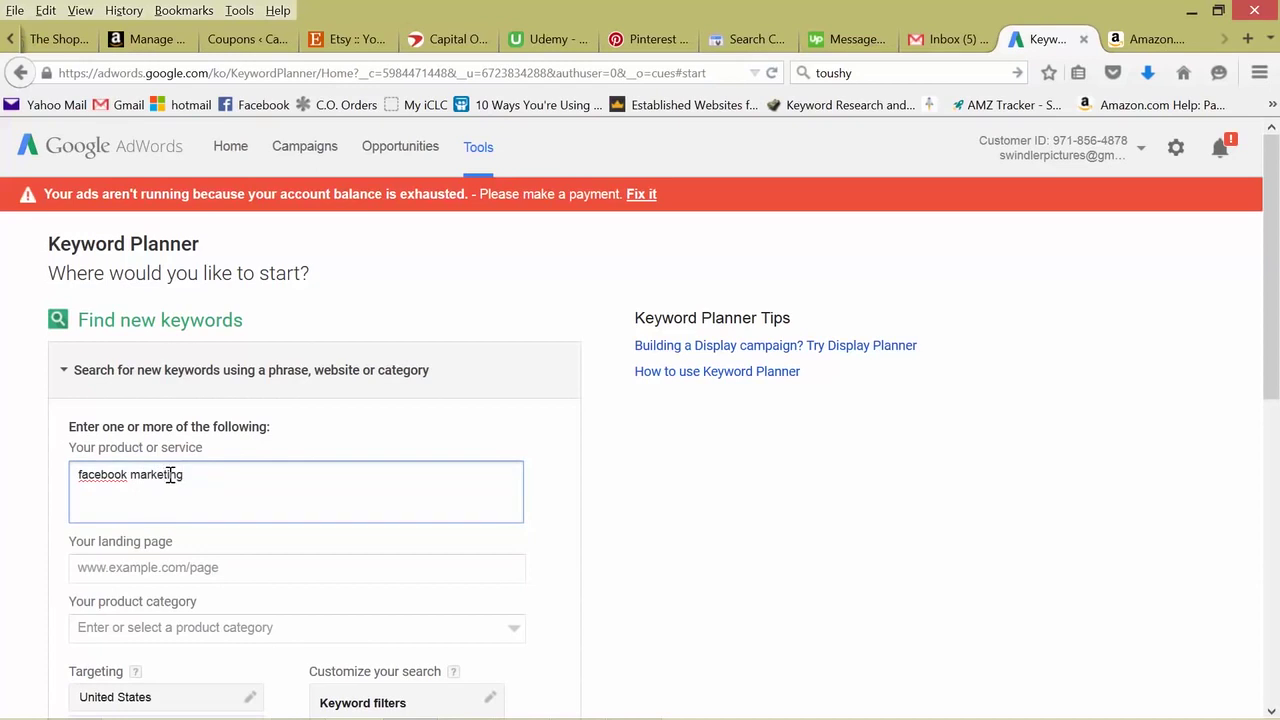
pyautogui.scroll(-5, 120, 488)
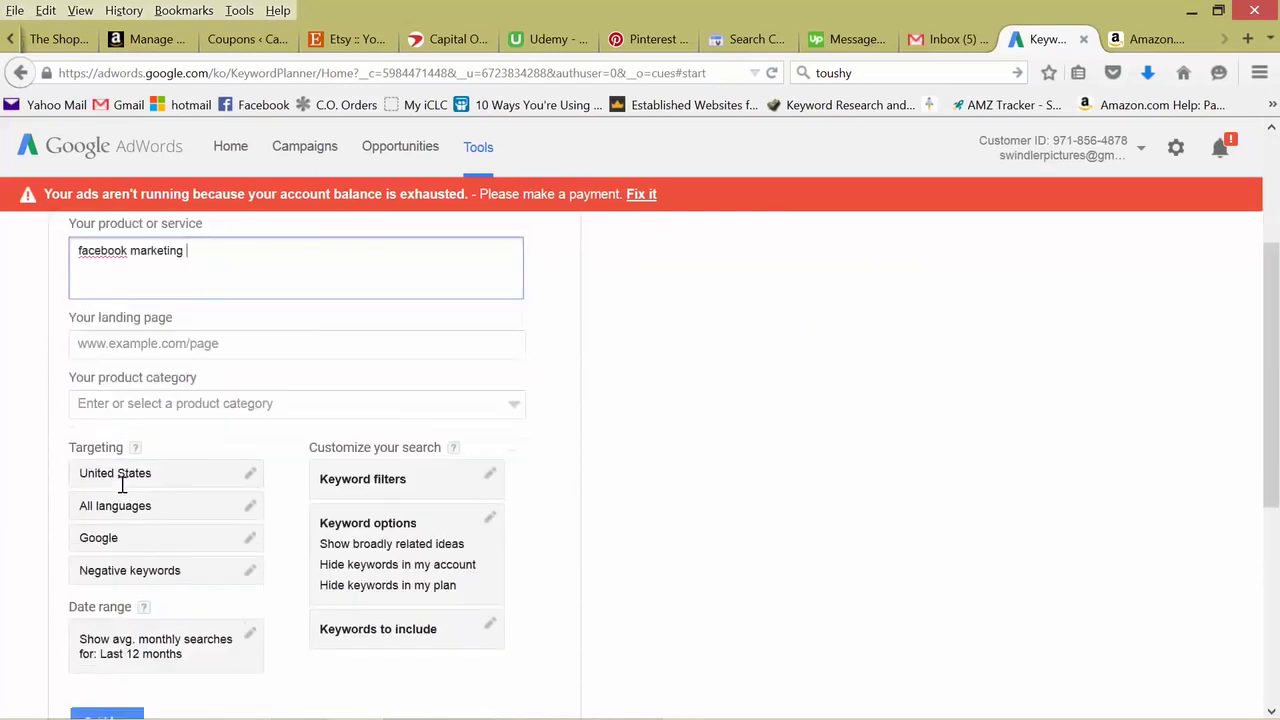
pyautogui.scroll(-1, 31, 434)
pyautogui.scroll(-2, 31, 434)
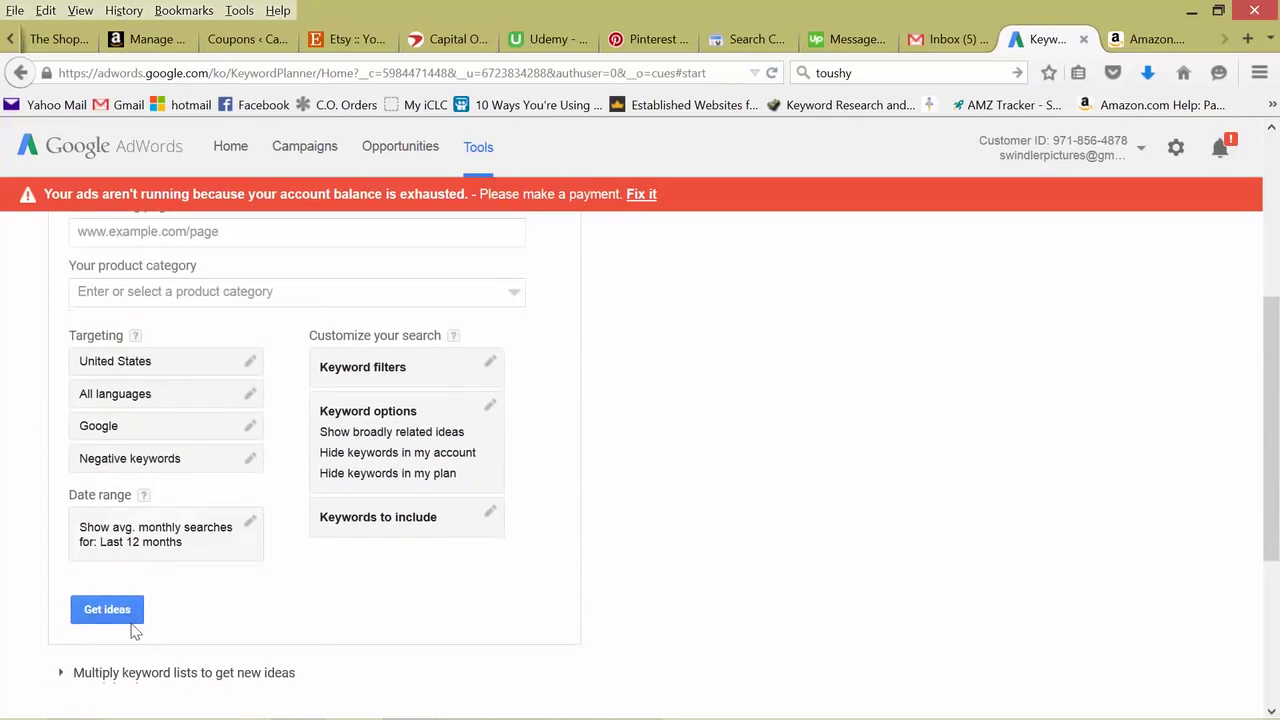
pyautogui.click(108, 610)
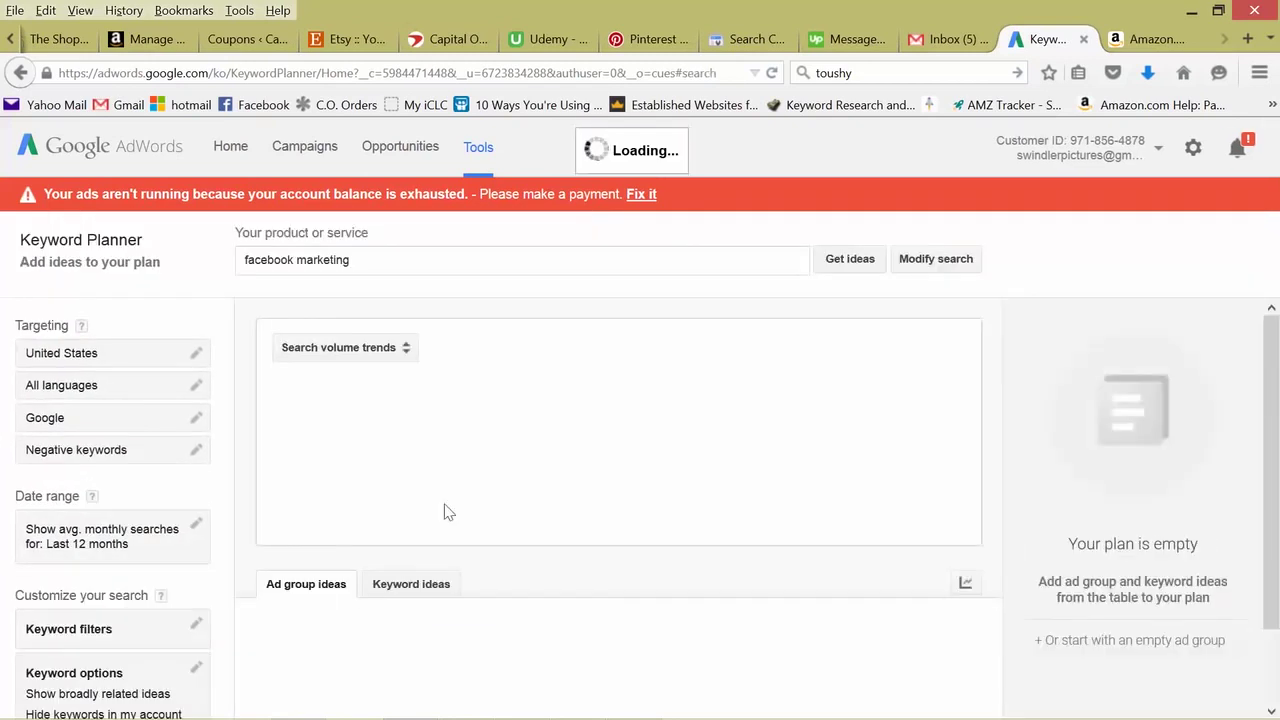
# Show the Keyword ideas list sorted by Avg. monthly searches, then reverse the order.
pyautogui.moveTo(471, 482)
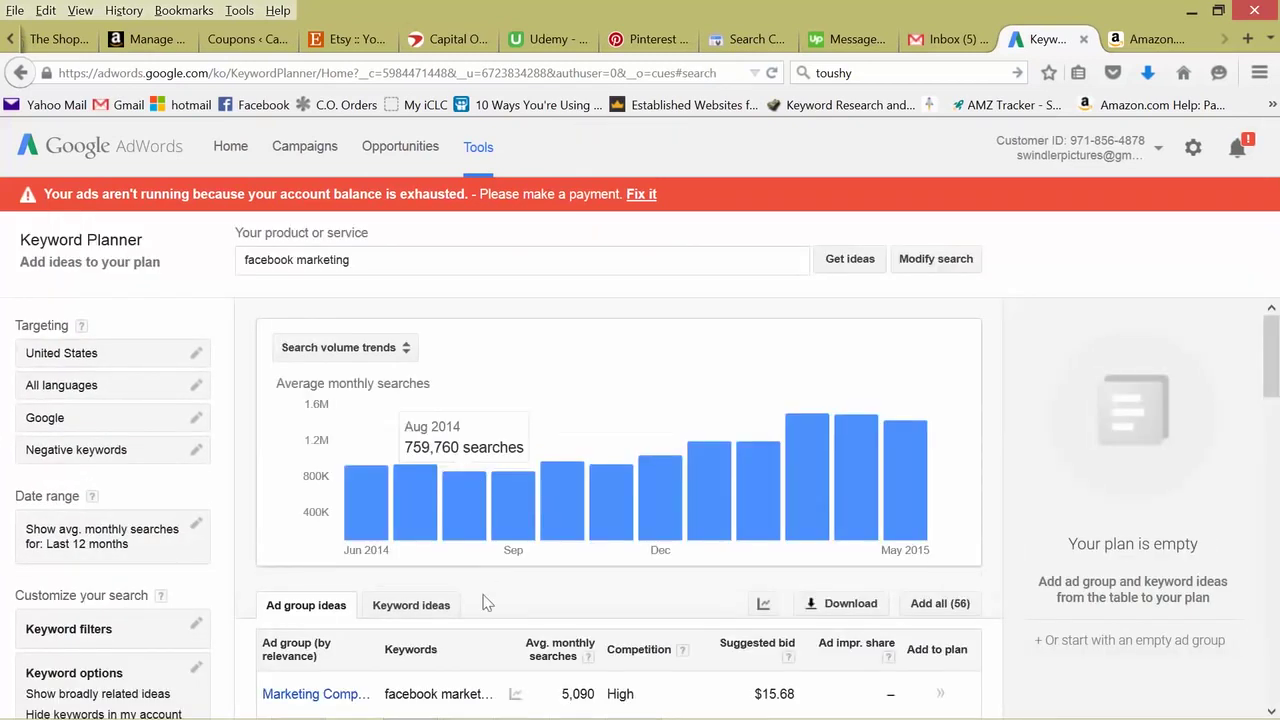
pyautogui.click(411, 605)
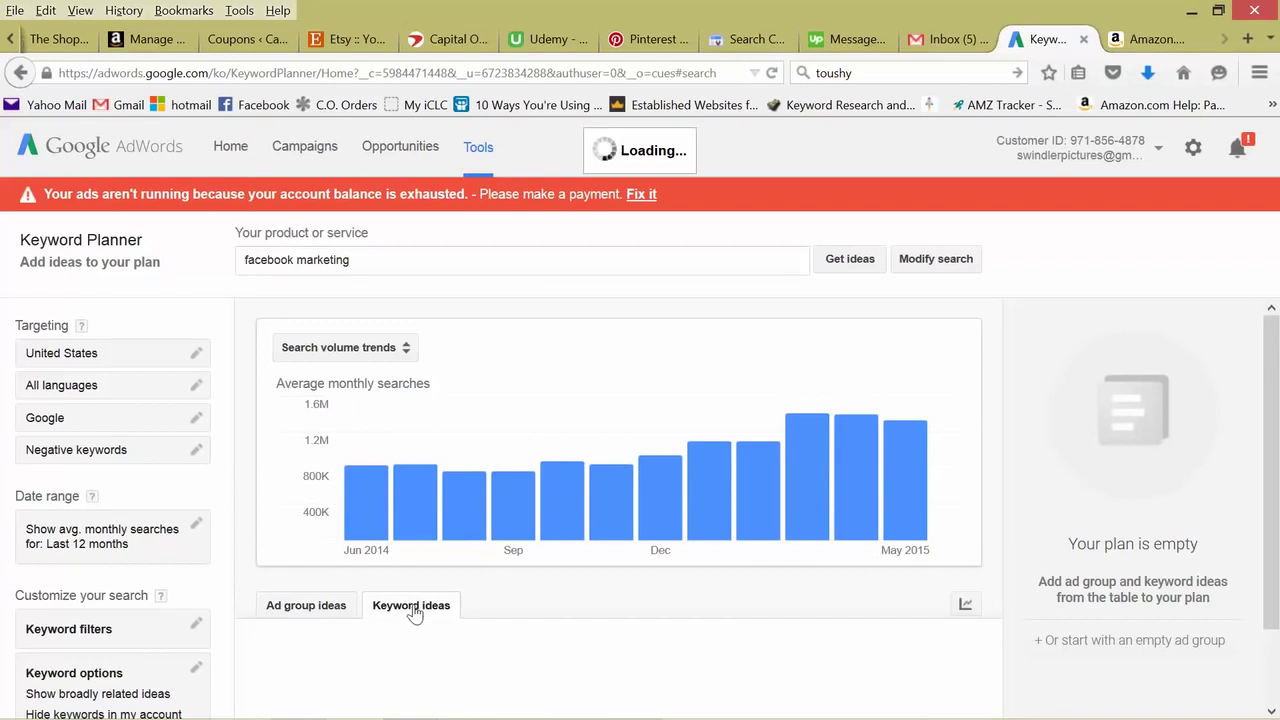
pyautogui.moveTo(595, 535)
pyautogui.scroll(-3, 580, 535)
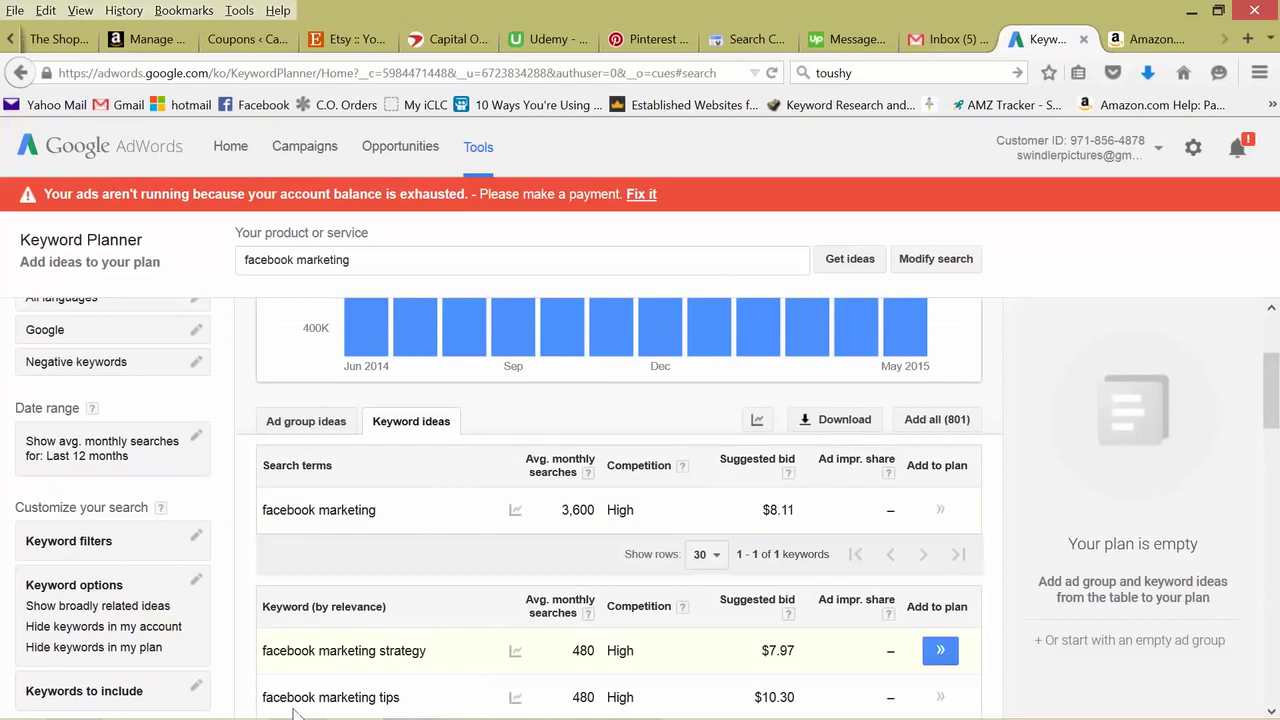
pyautogui.click(562, 612)
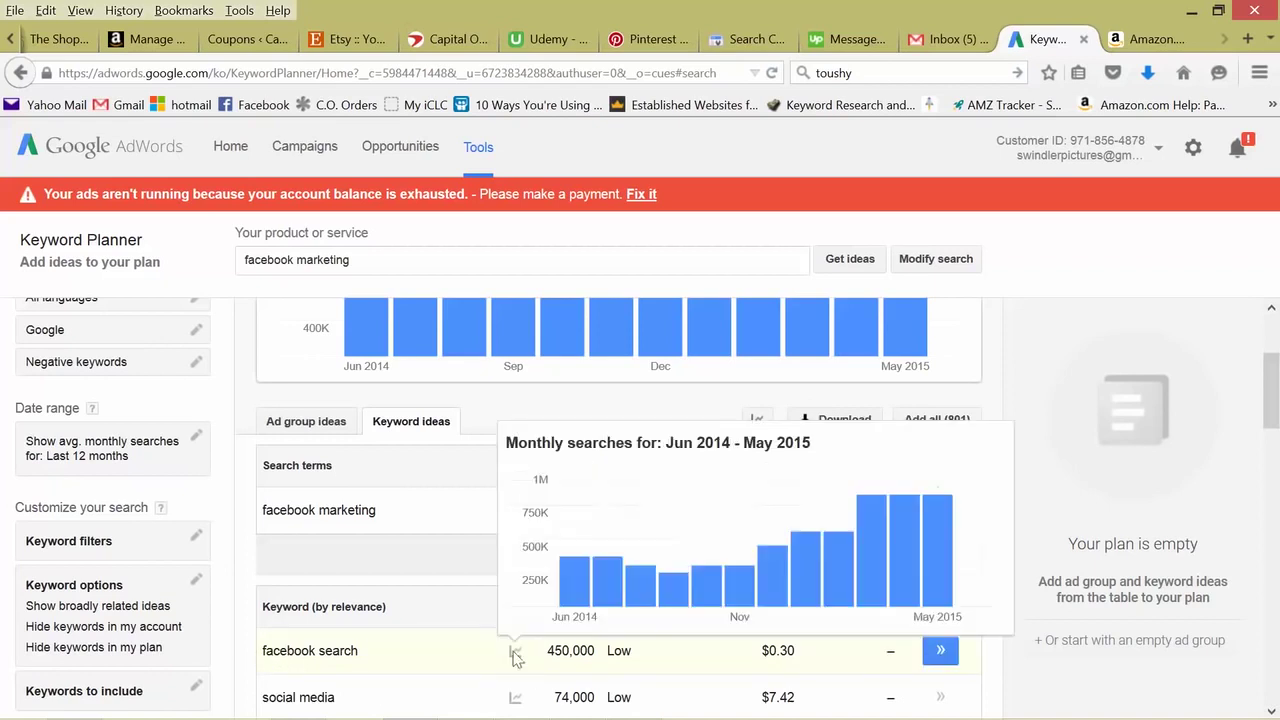
pyautogui.click(510, 607)
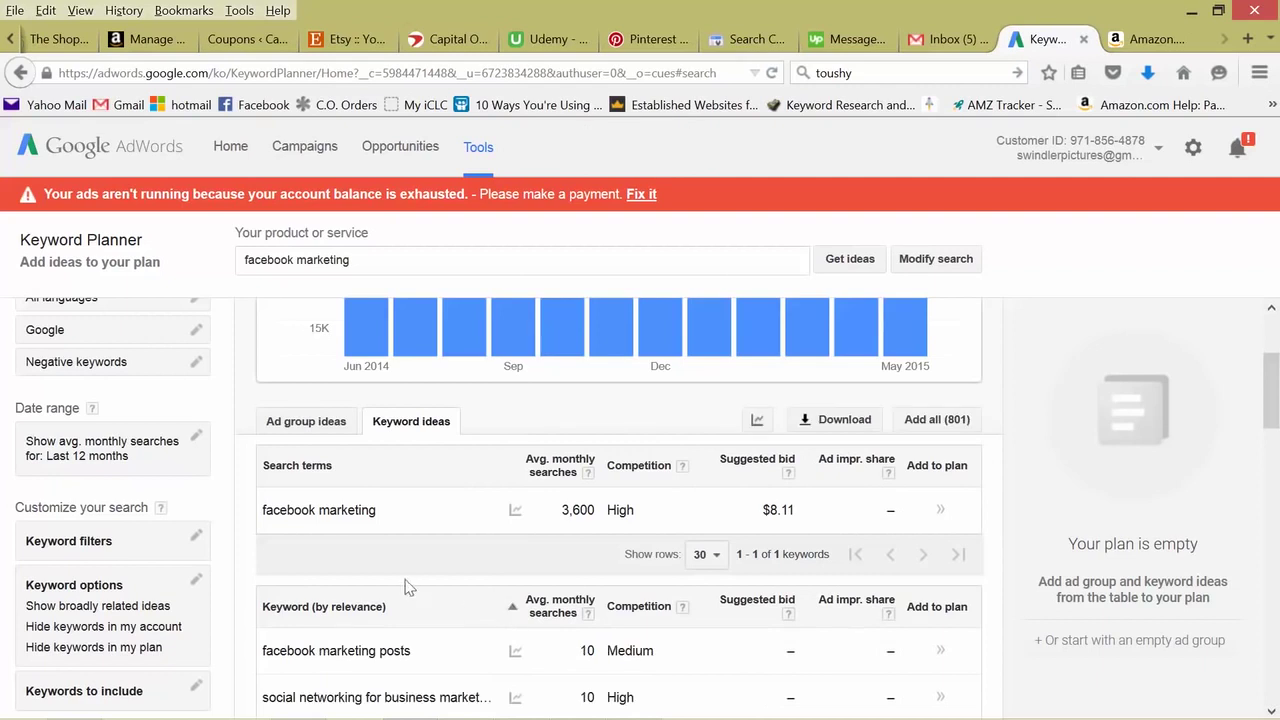
# Scroll through the facebook marketing ideas, then go back with Alt+Left.
pyautogui.scroll(-2, 480, 525)
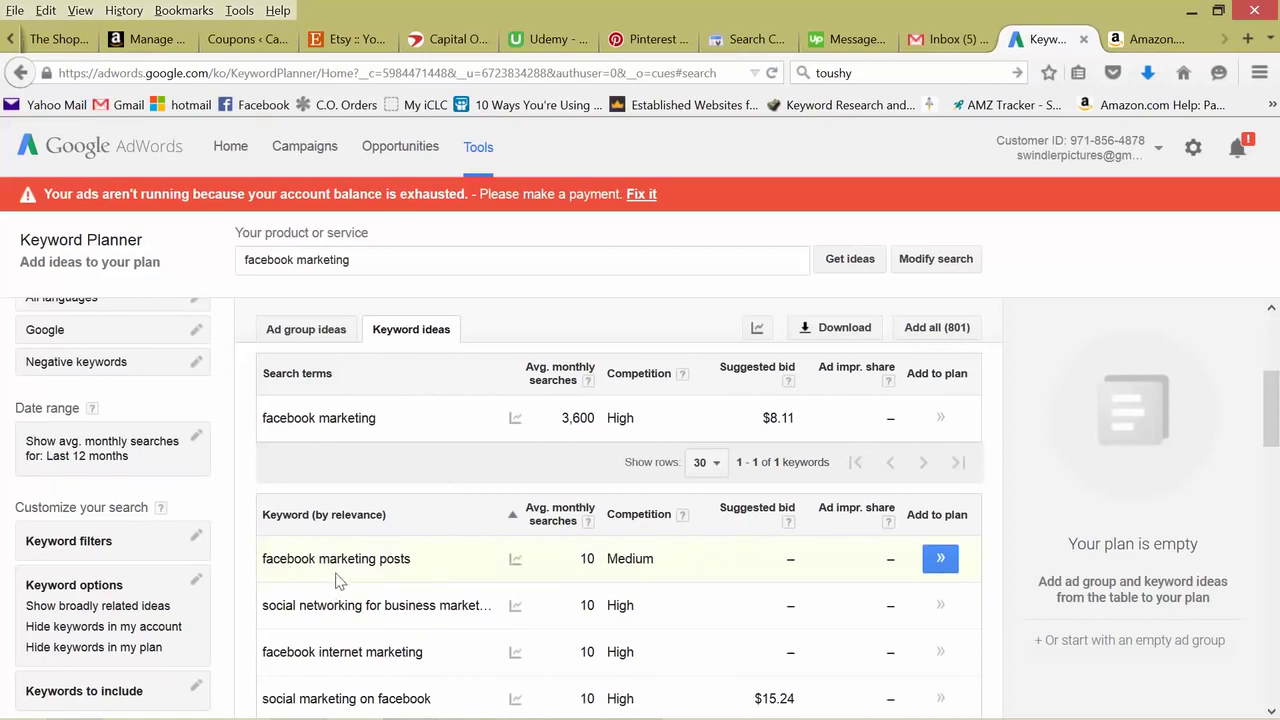
pyautogui.scroll(-3, 347, 566)
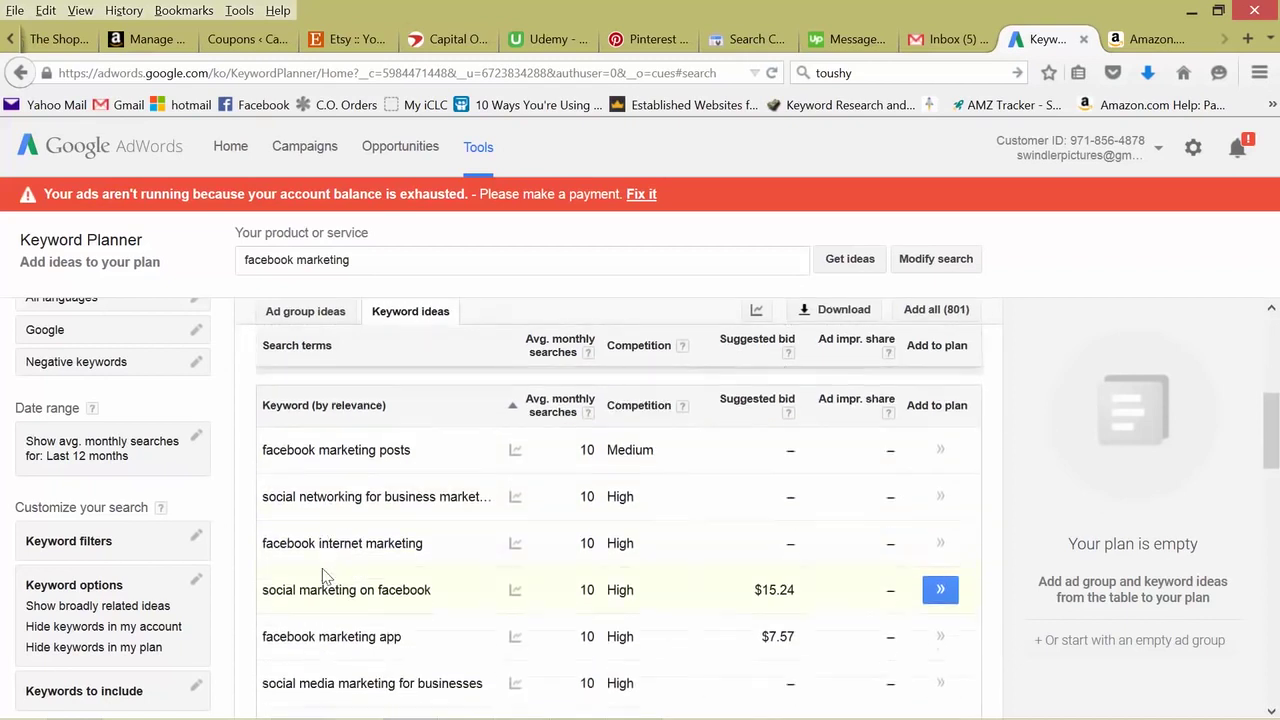
pyautogui.scroll(-1, 268, 608)
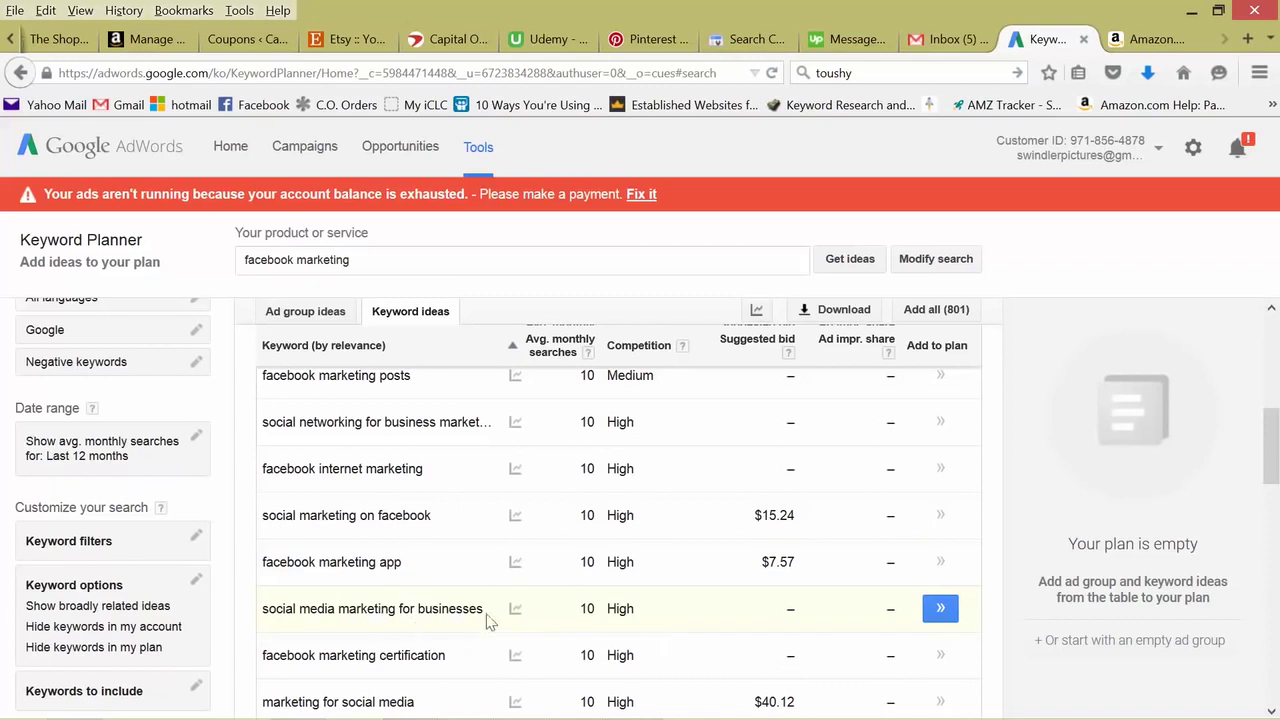
pyautogui.hotkey('alt', 'Left')
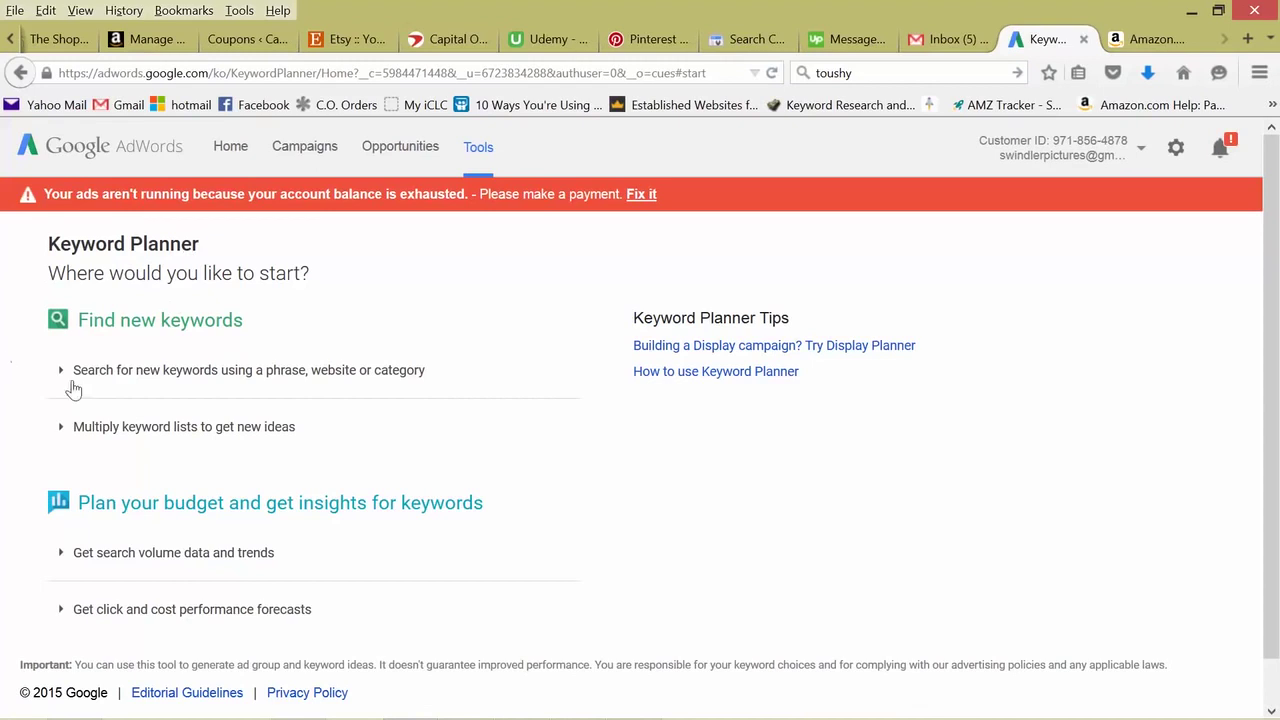
# Paste the Amazon BBQ gloves product URL as the landing page and get keyword ideas.
pyautogui.click(130, 383)
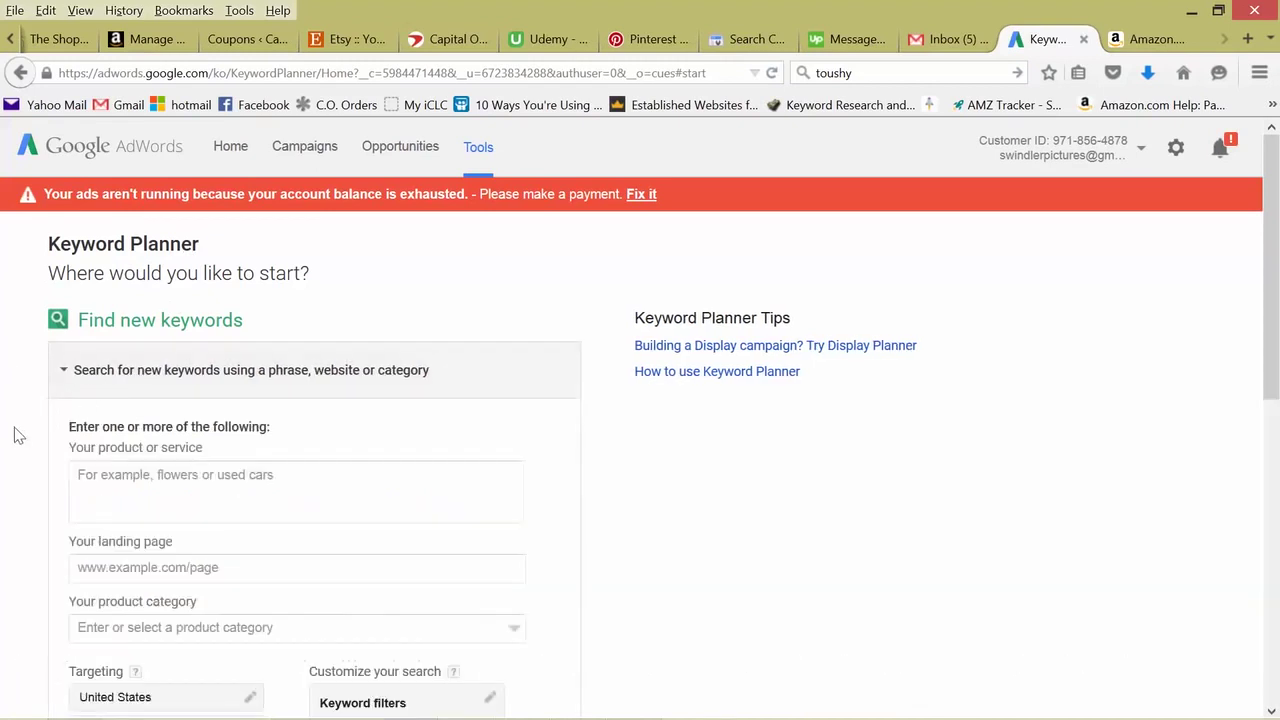
pyautogui.scroll(-3, 14, 434)
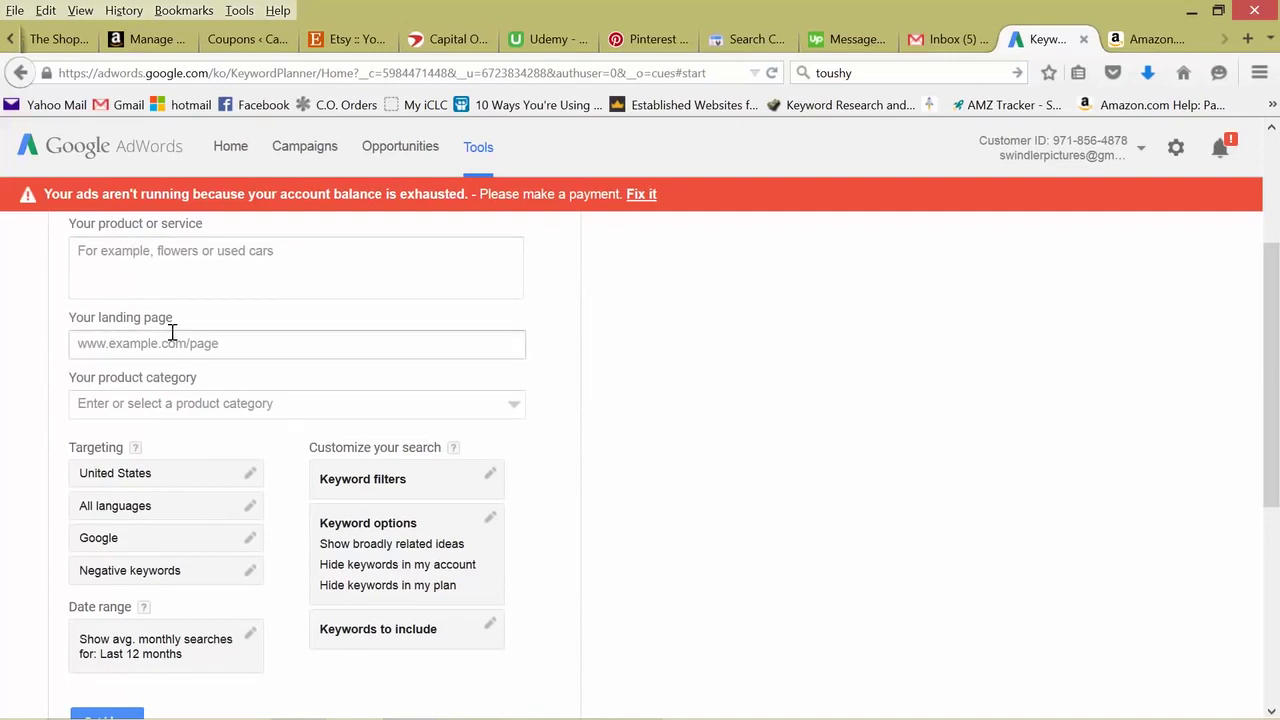
pyautogui.click(1160, 40)
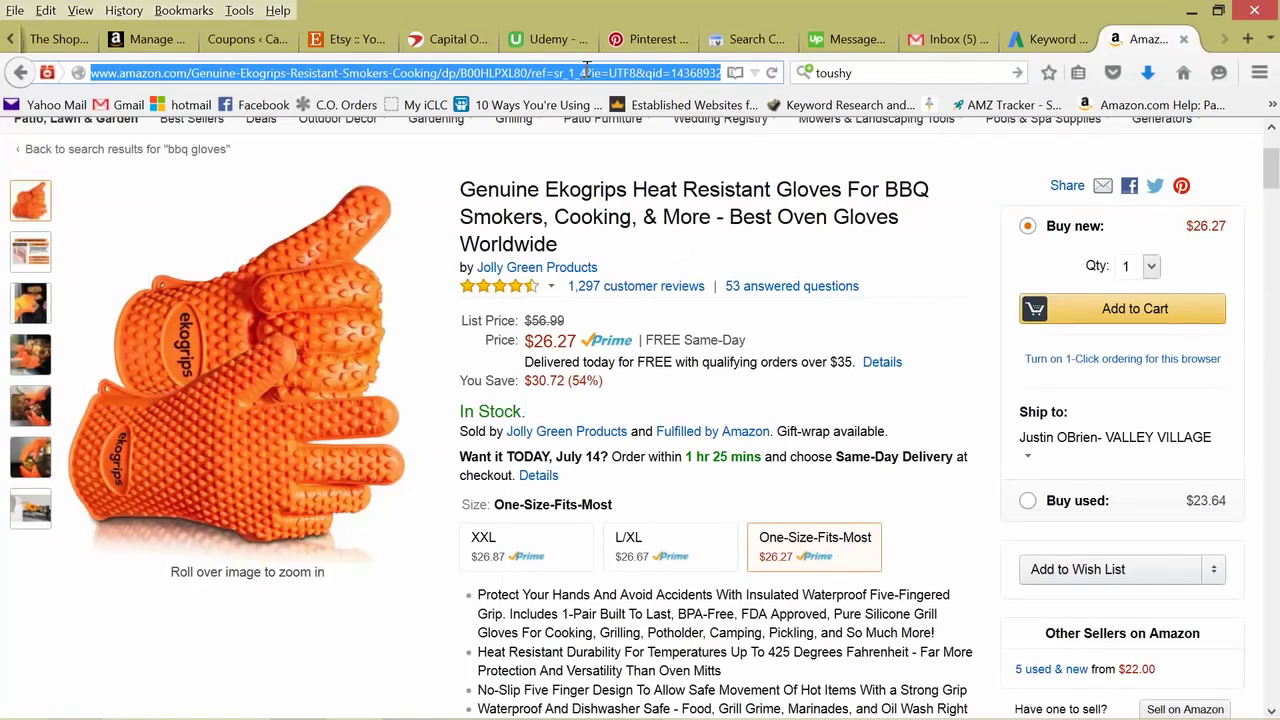
pyautogui.click(1046, 42)
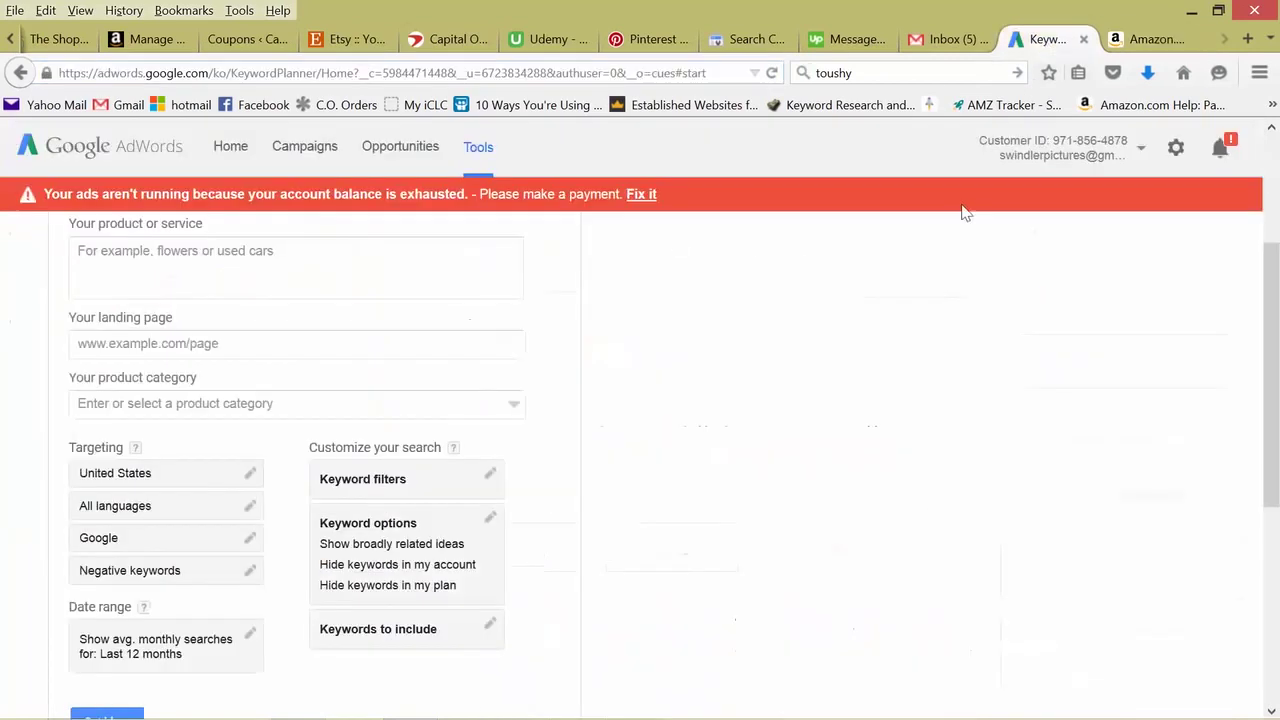
pyautogui.click(288, 346)
pyautogui.hotkey('ctrl', 'v')
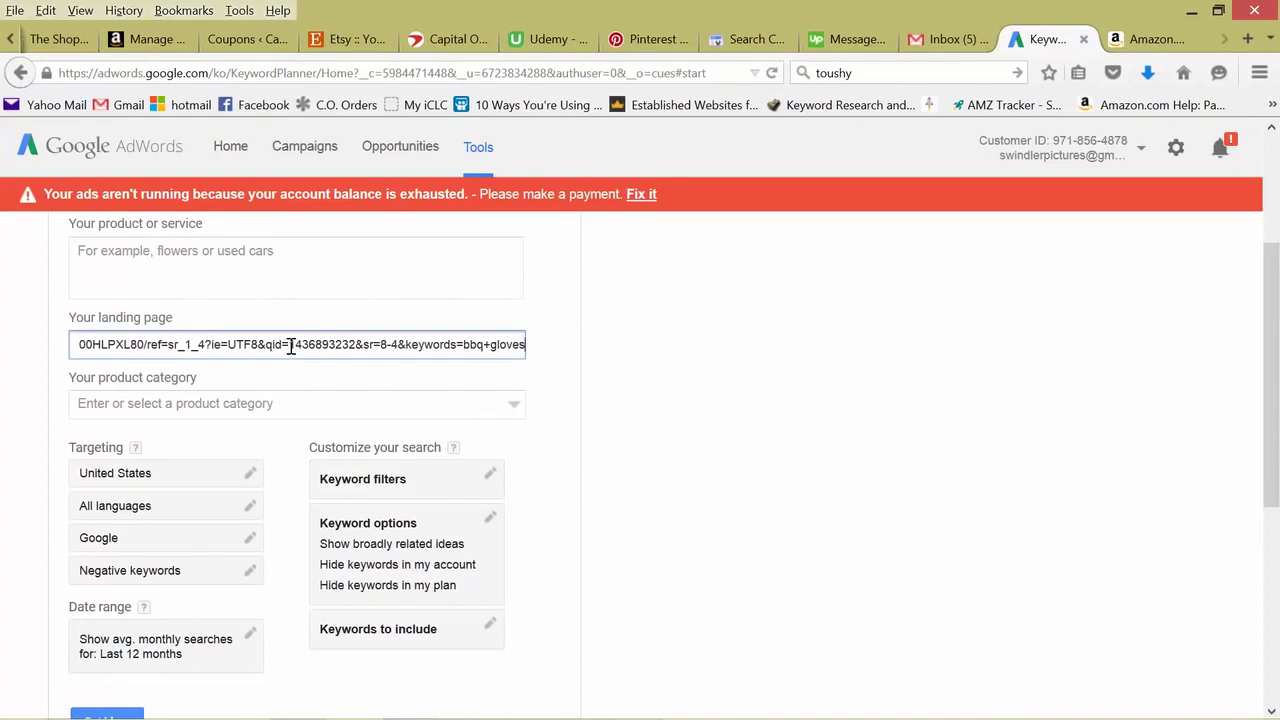
pyautogui.scroll(-2, 100, 535)
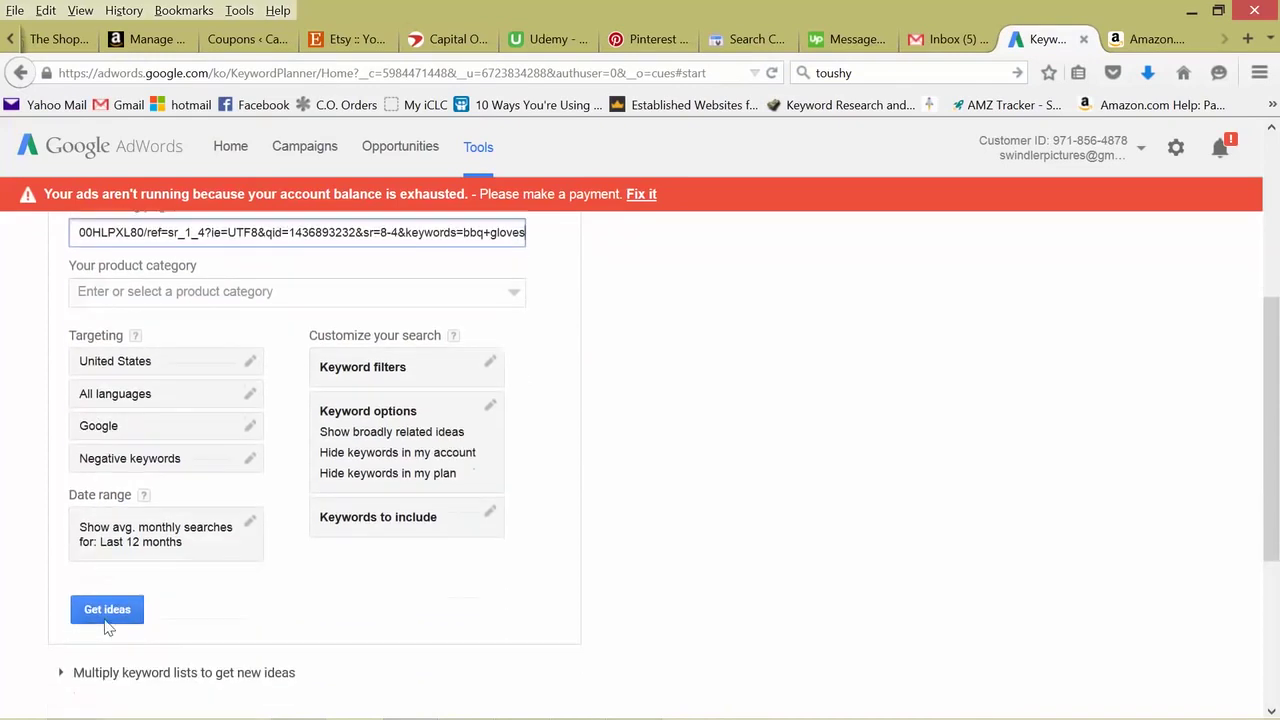
pyautogui.click(107, 612)
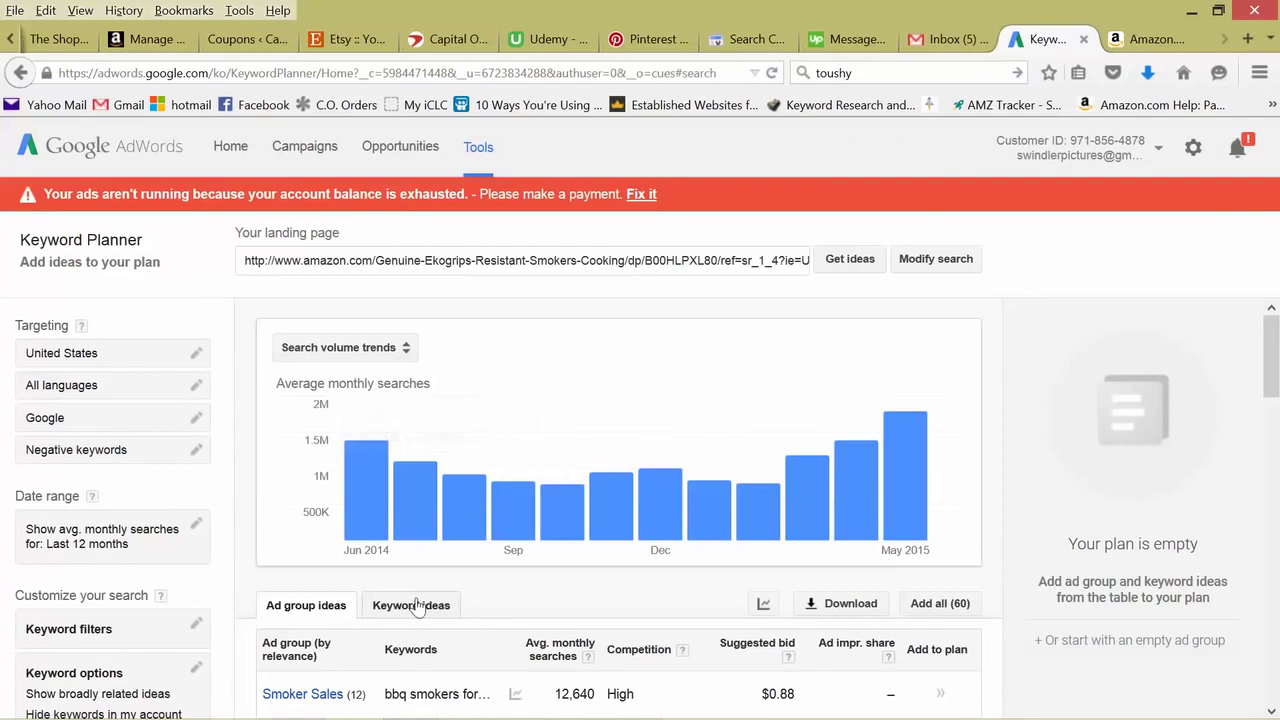
# Show the gloves page's keyword ideas sorted by monthly searches ascending and browse the list.
pyautogui.click(417, 607)
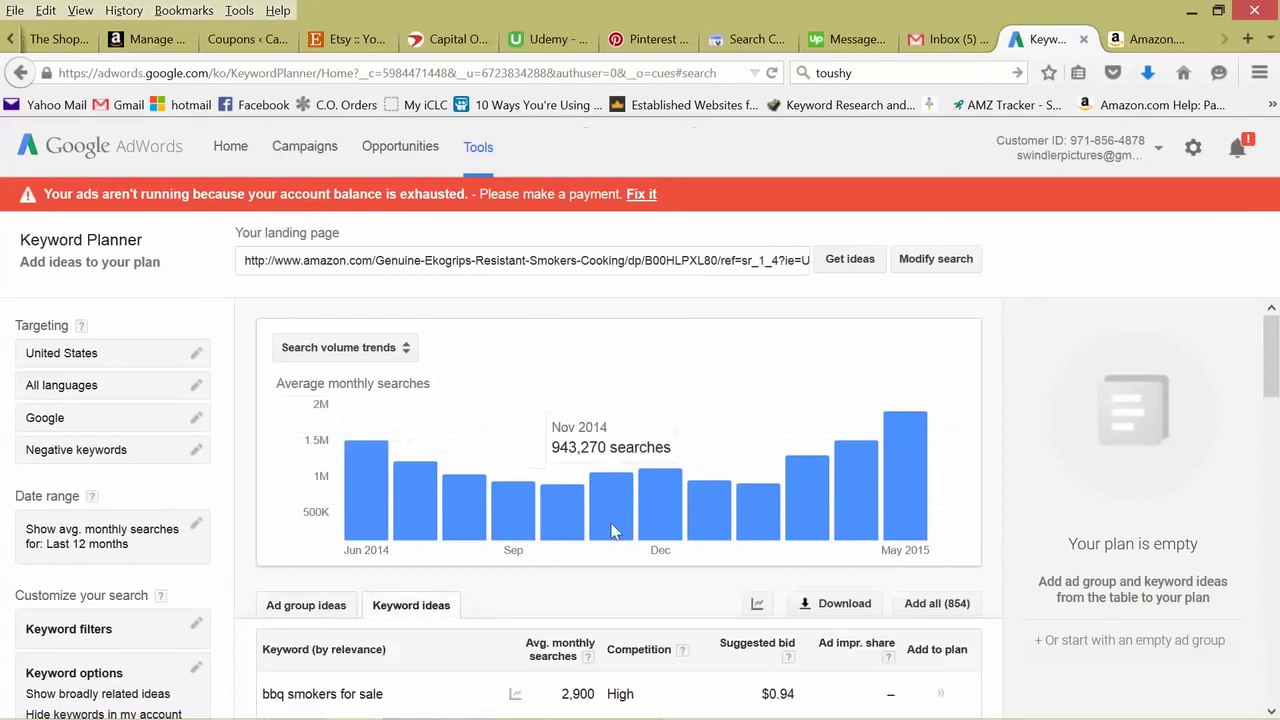
pyautogui.scroll(-2, 568, 552)
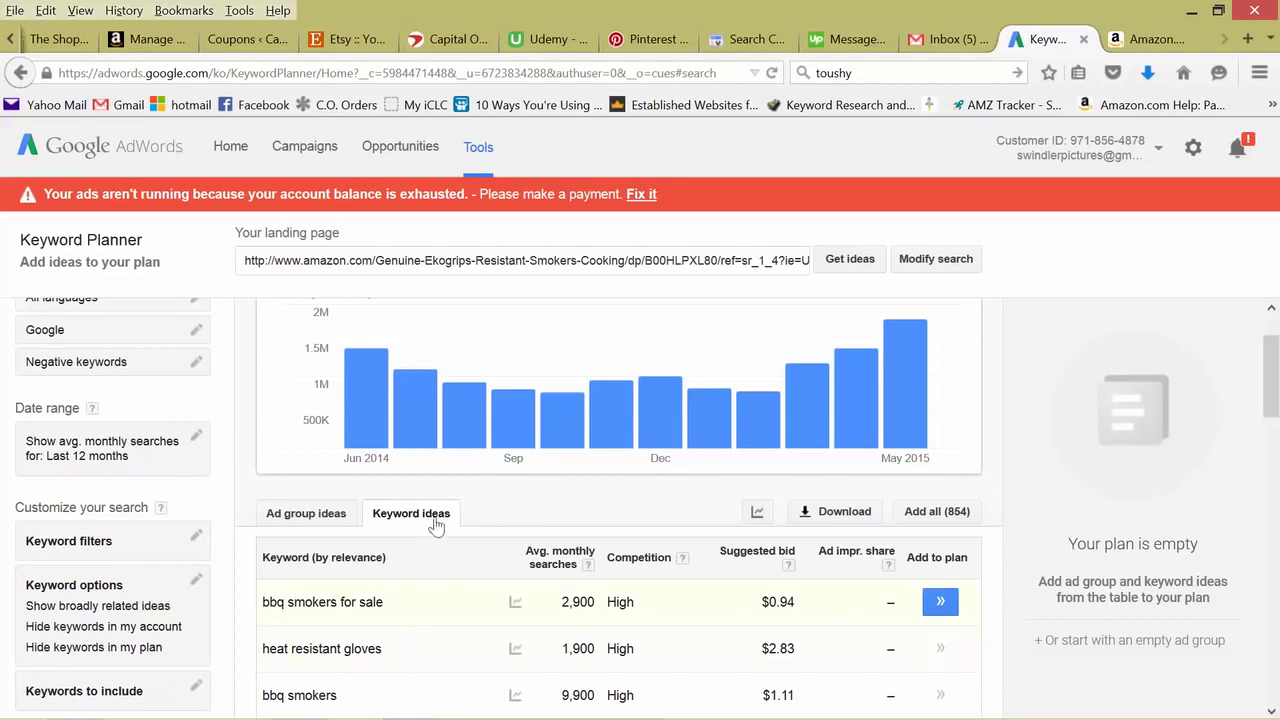
pyautogui.click(555, 563)
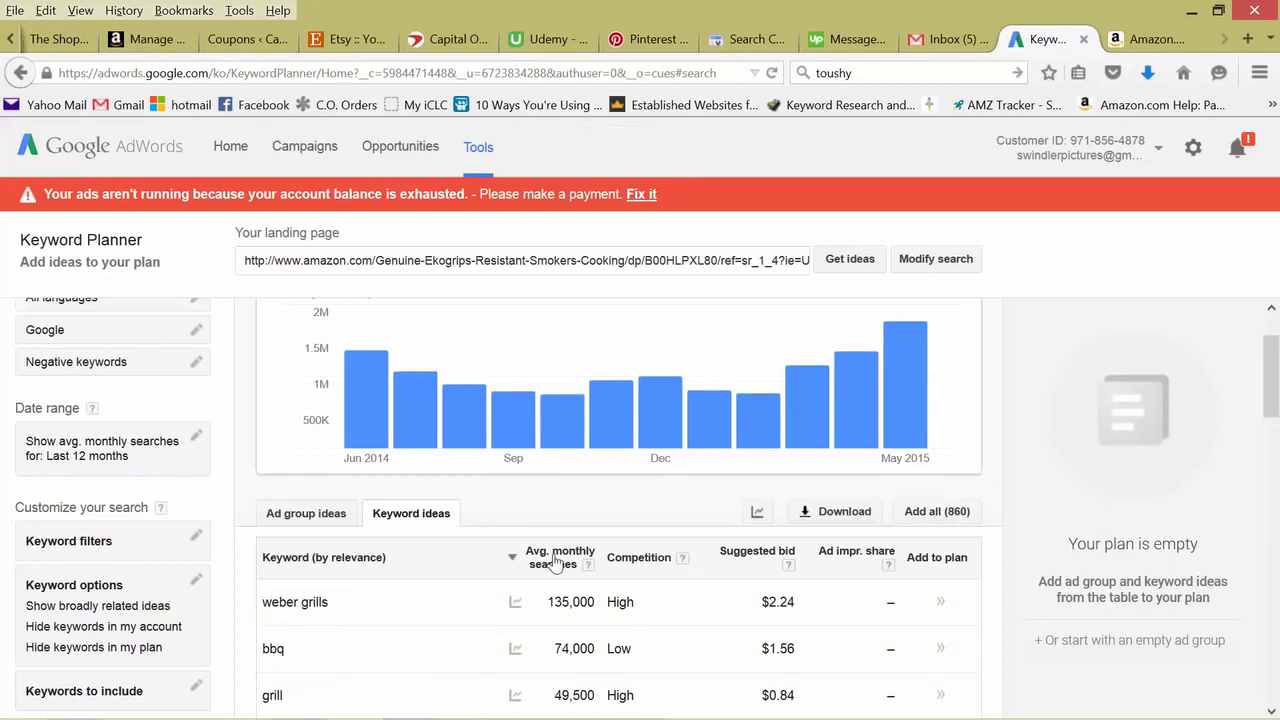
pyautogui.click(555, 563)
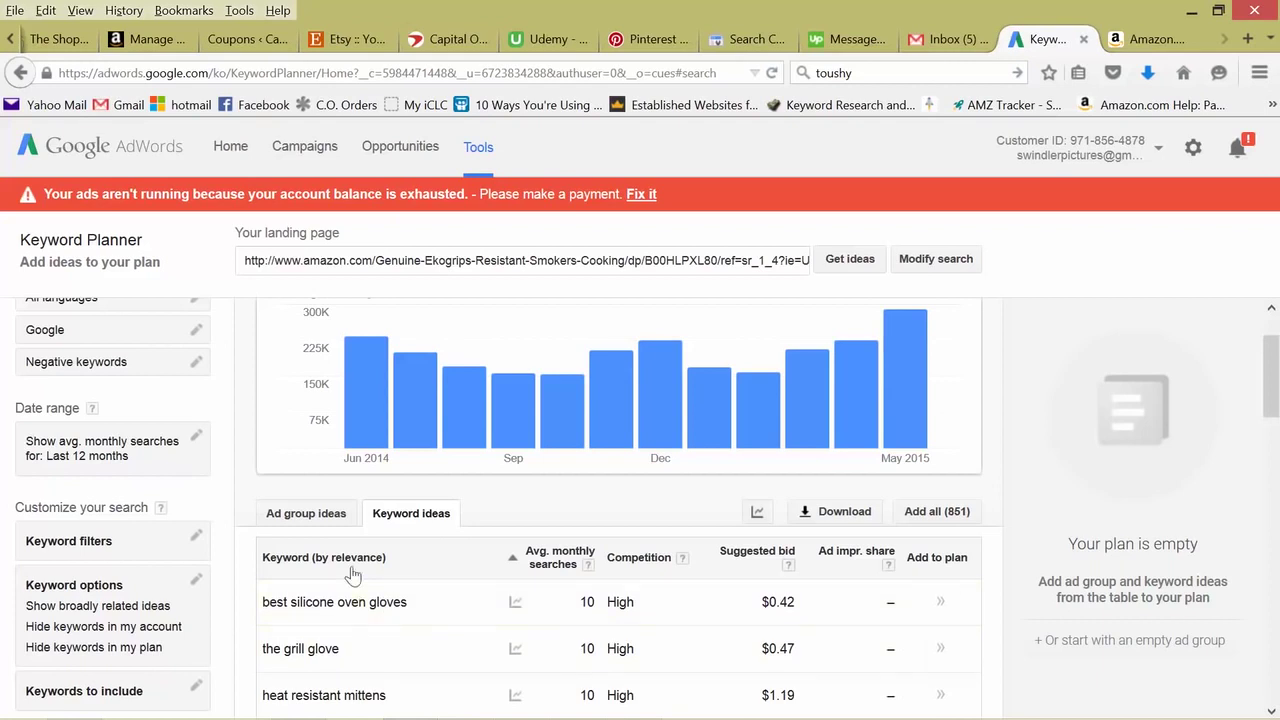
pyautogui.scroll(-2, 340, 585)
pyautogui.scroll(-3, 290, 541)
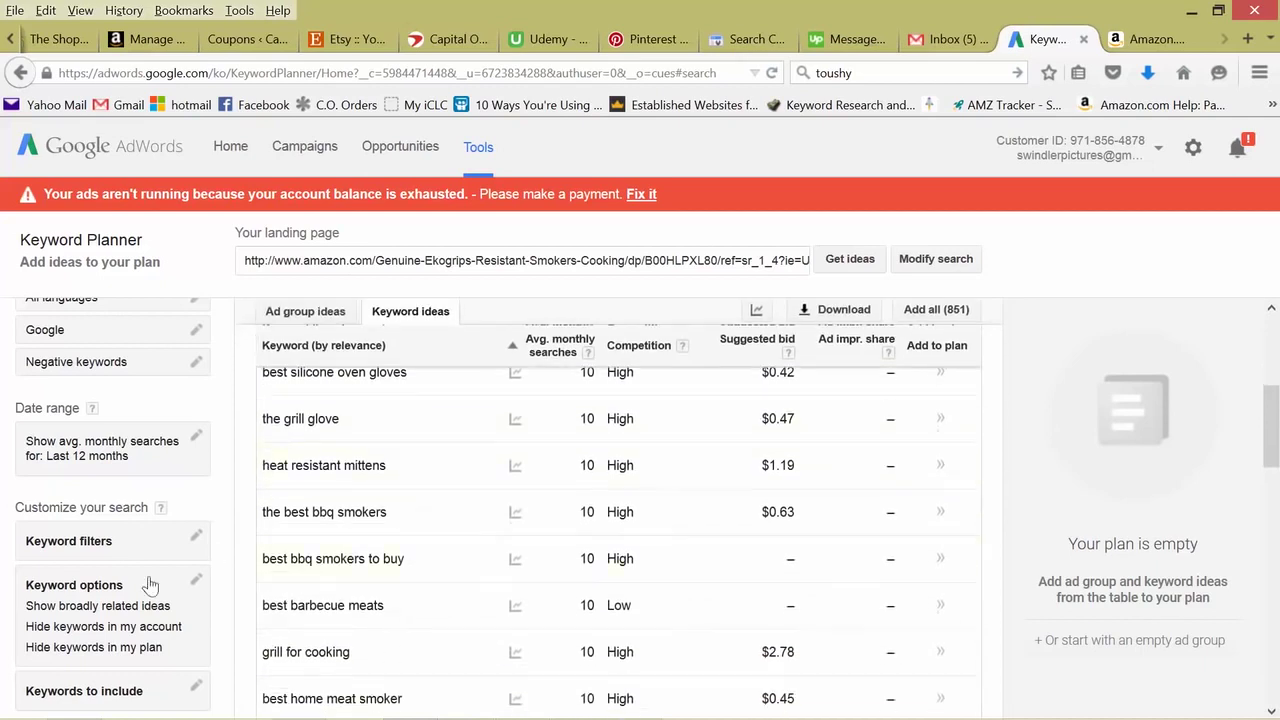
pyautogui.scroll(-3, 300, 605)
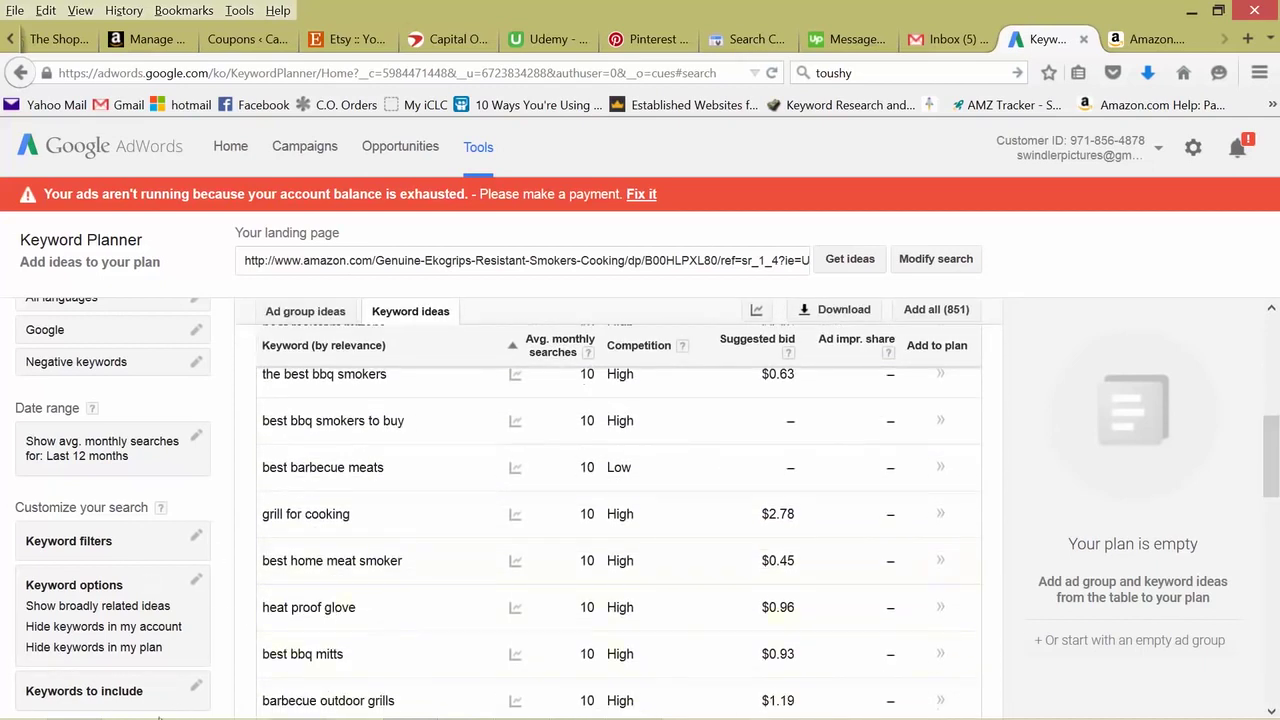
pyautogui.scroll(-1, 362, 648)
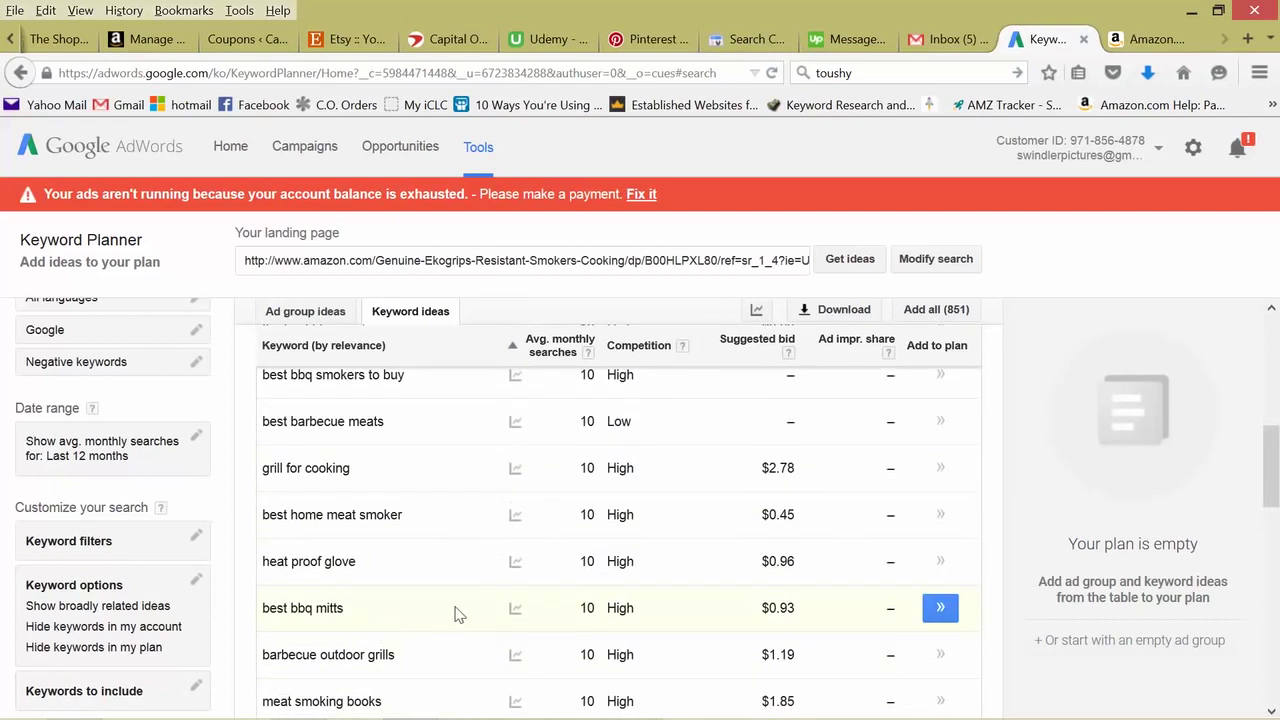
pyautogui.scroll(4, 450, 600)
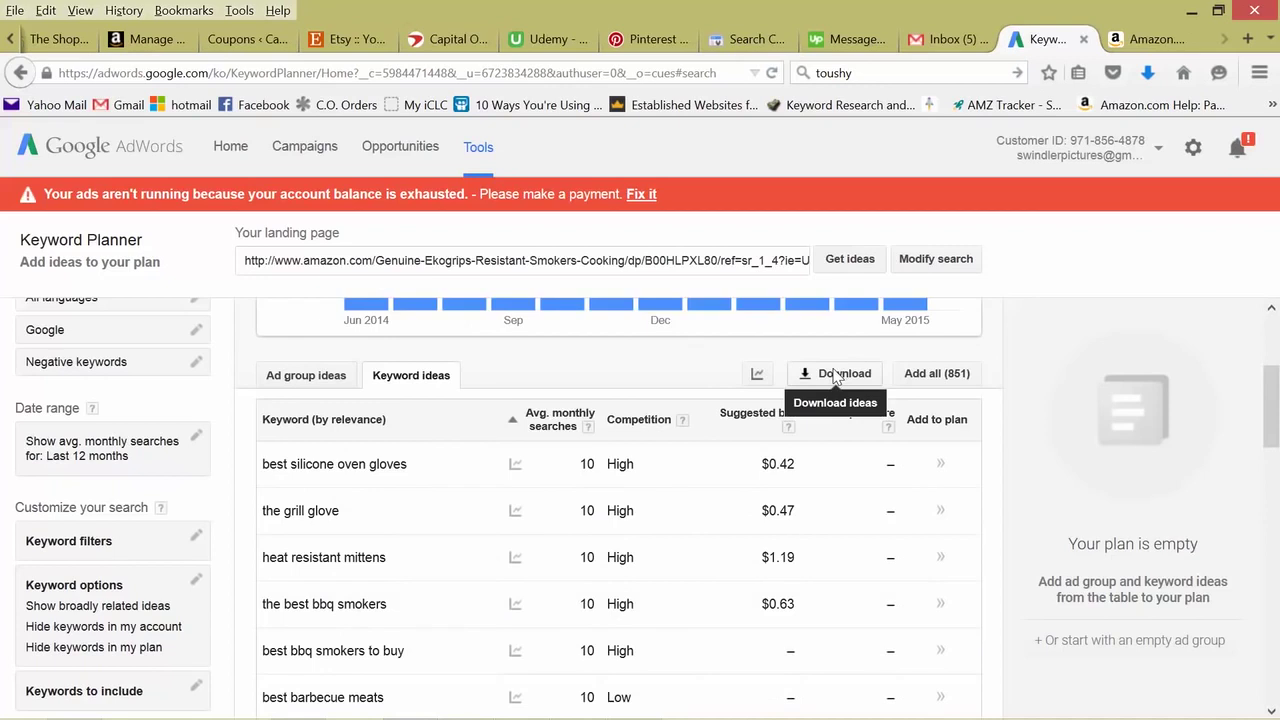
# Open the Download historical statistics dialog for all 851 keyword ideas, with Excel CSV format.
pyautogui.click(835, 374)
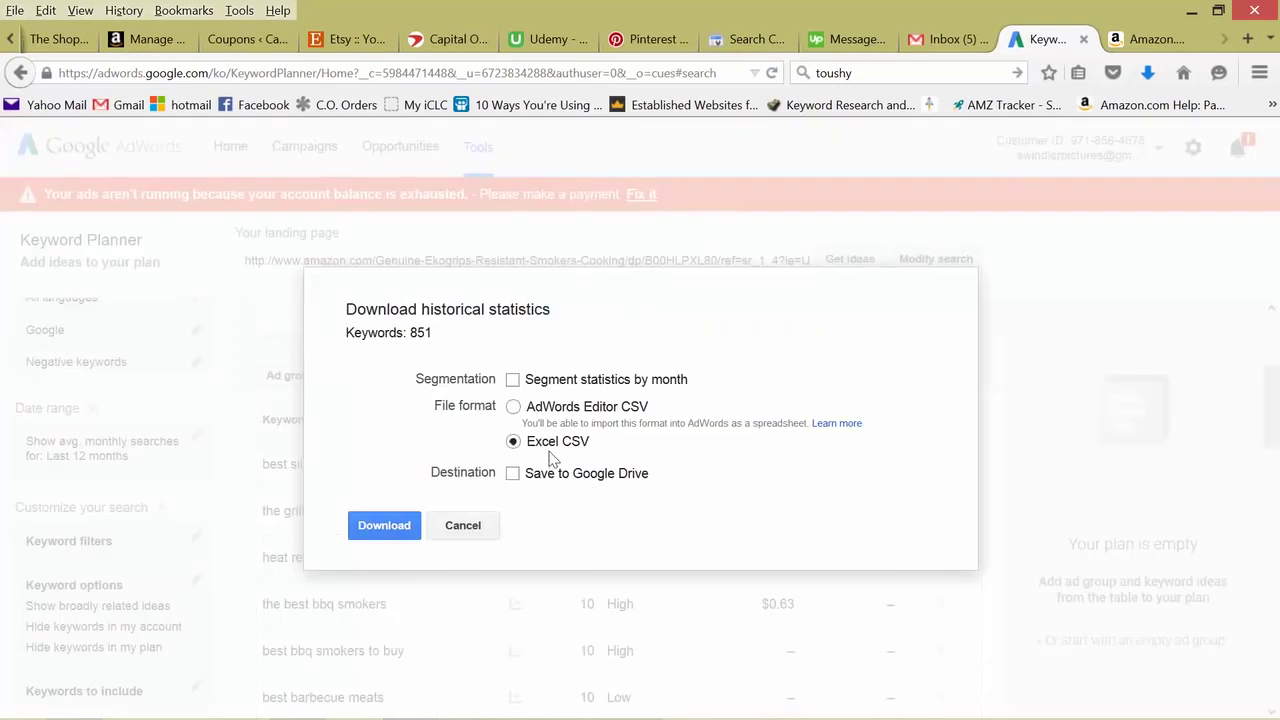